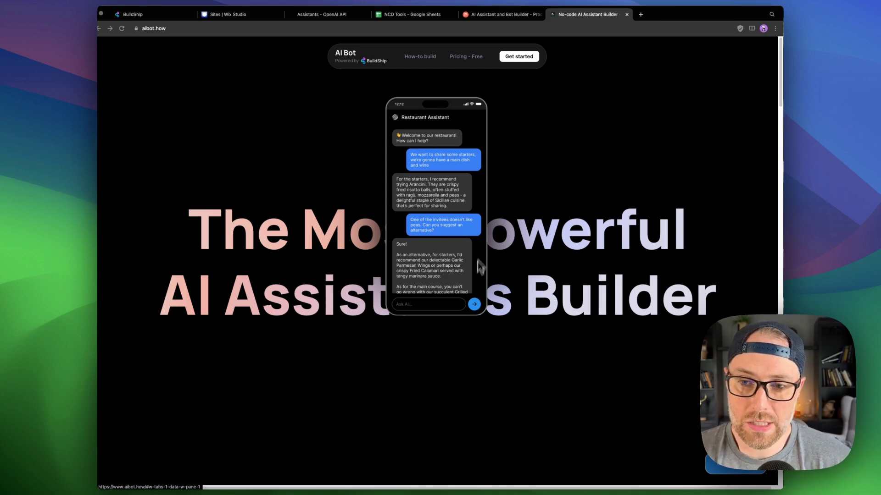
# - Switch to BuildShip and create a workflow from the "Chat with GSheets" template in the AI category
pyautogui.scroll(-5, 498, 216)
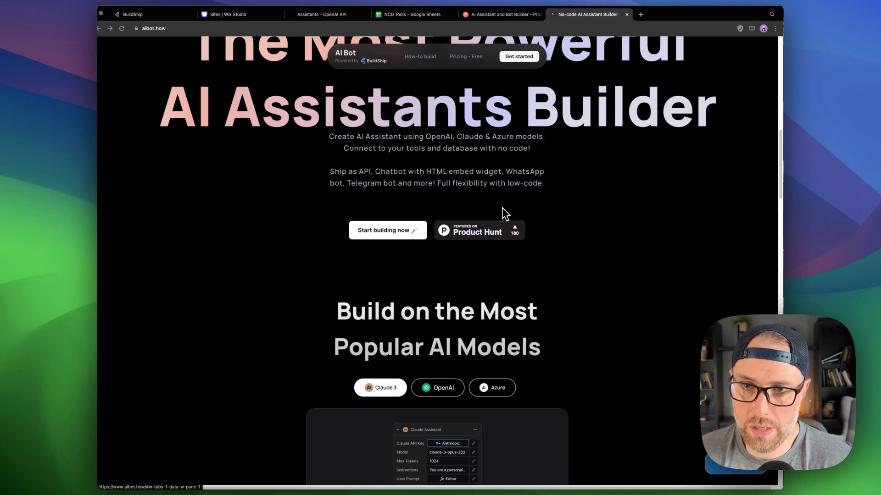
pyautogui.scroll(-4, 505, 213)
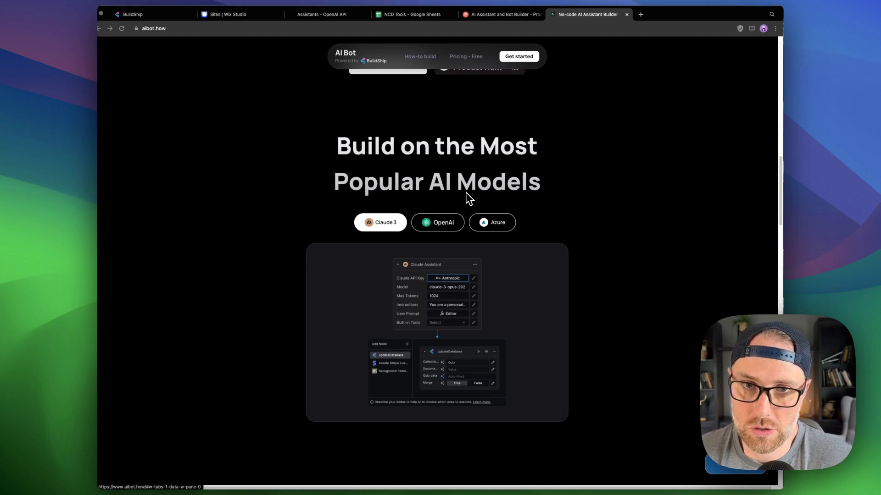
pyautogui.click(146, 14)
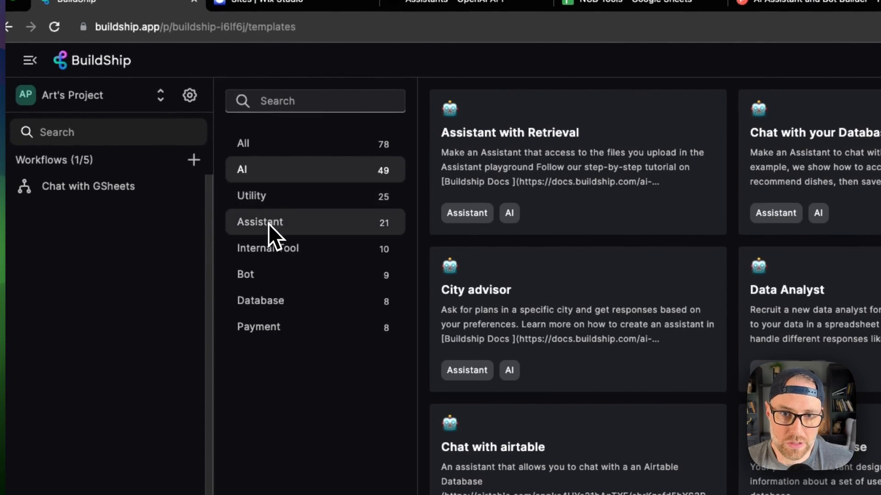
pyautogui.click(268, 280)
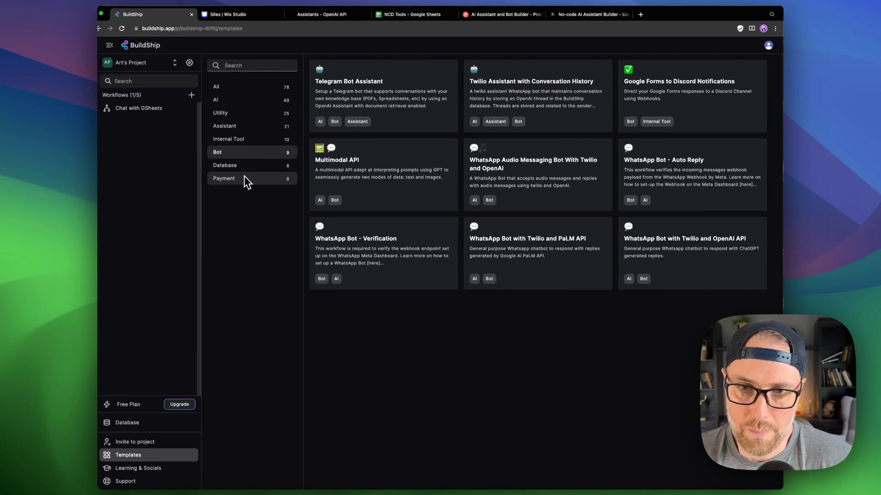
pyautogui.click(222, 102)
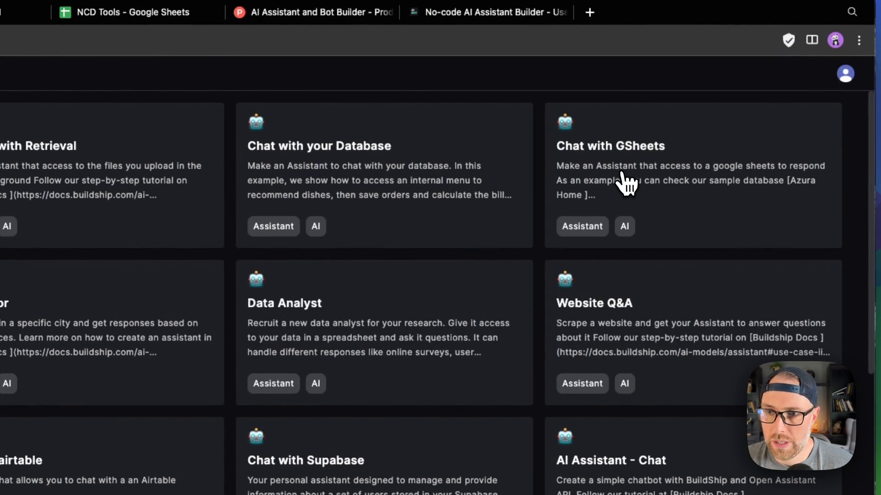
pyautogui.click(629, 231)
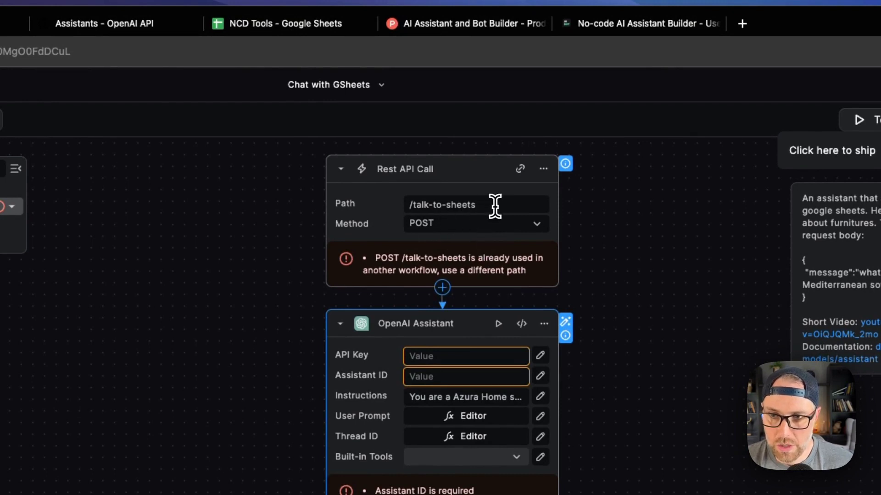
pyautogui.moveTo(495, 202); pyautogui.dragTo(469, 205)
pyautogui.click(470, 205)
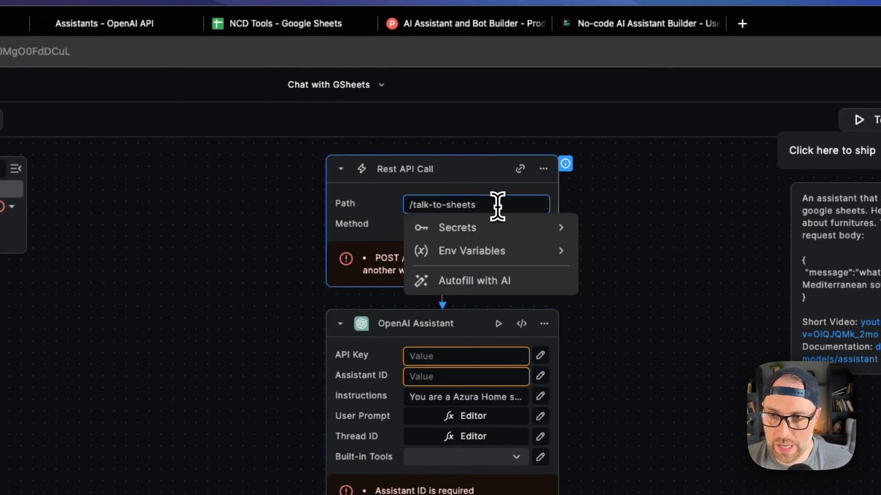
pyautogui.click(647, 211)
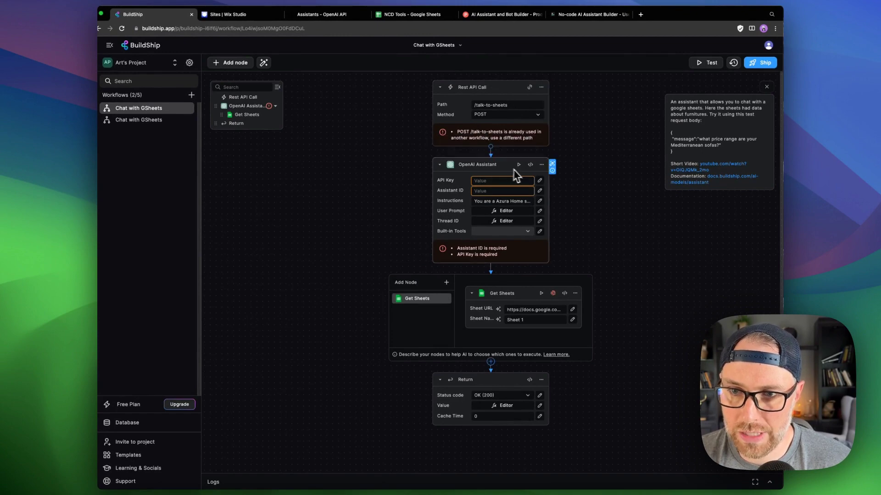
# - Connect the existing Google account to the Get Sheets node
pyautogui.moveTo(457, 197)
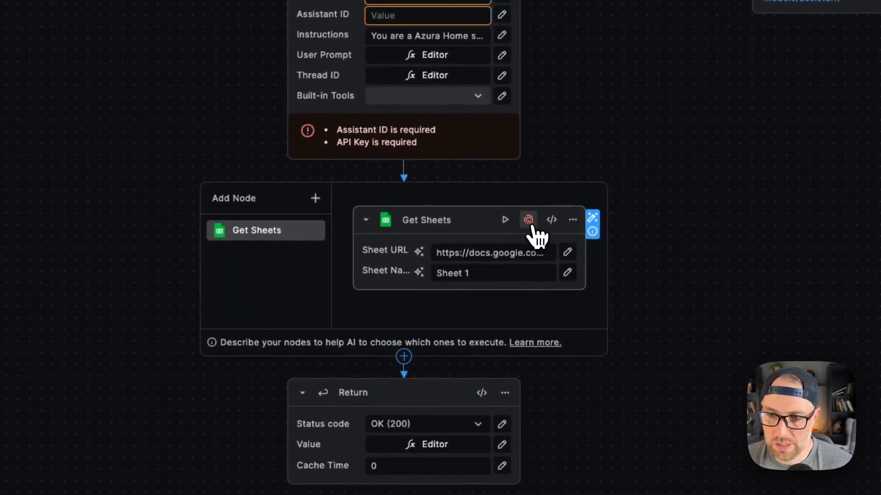
pyautogui.click(529, 221)
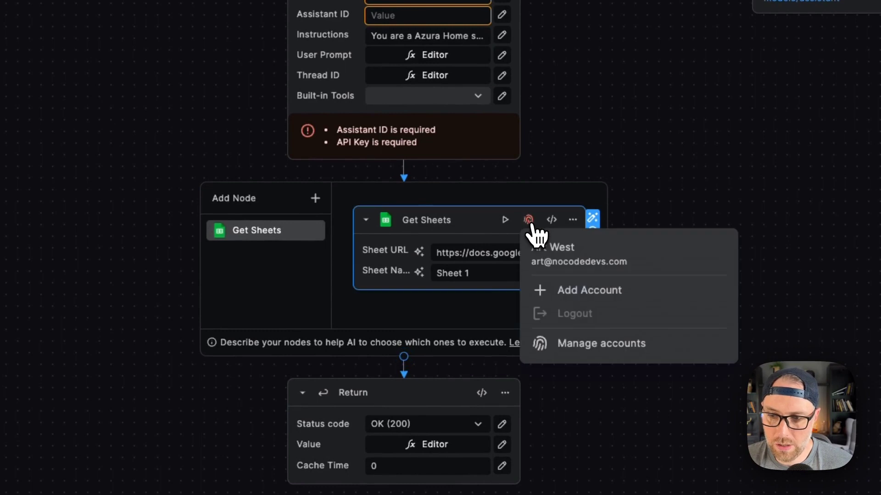
pyautogui.click(570, 262)
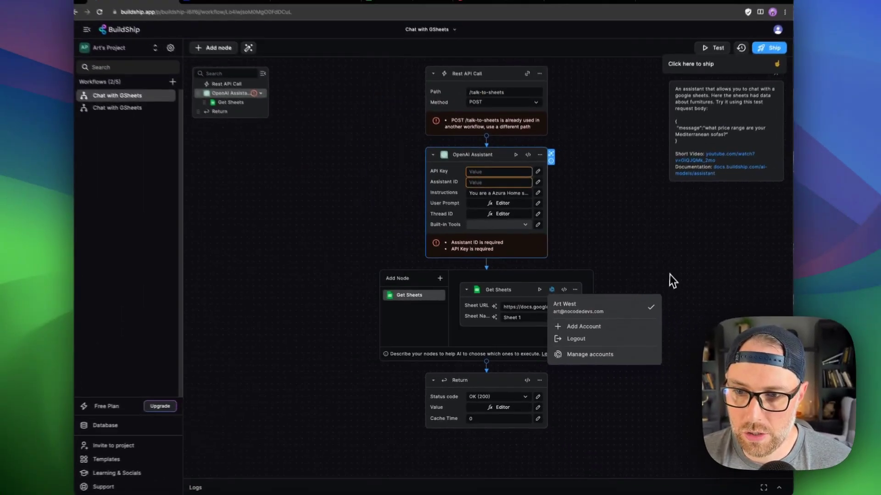
pyautogui.click(670, 281)
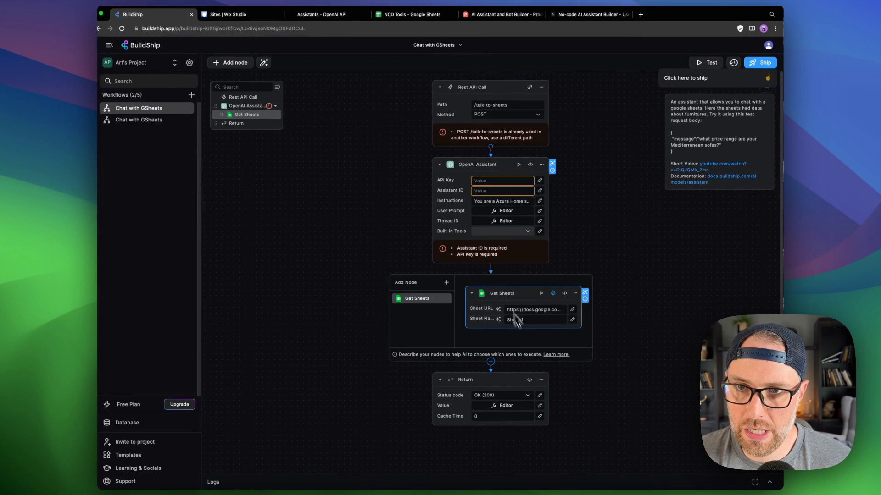
# - Switch to the NCD Tools spreadsheet in Google Sheets, look through its tool list and copy its sharing link
pyautogui.click(401, 16)
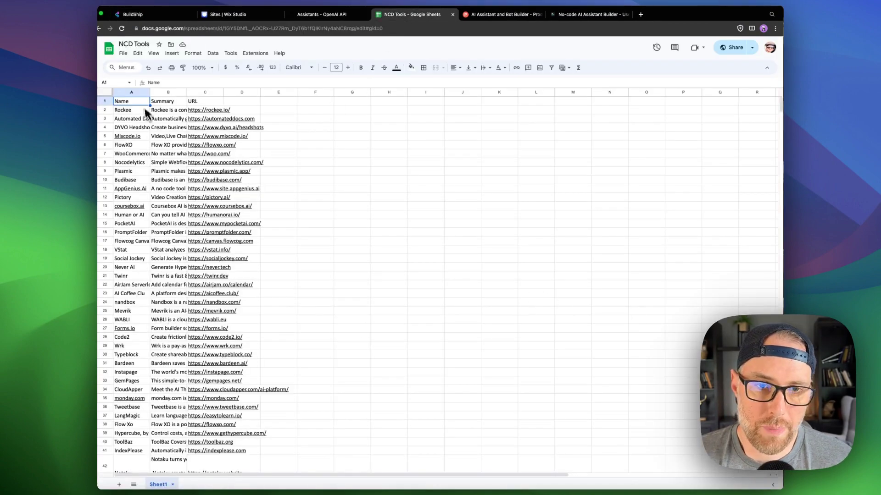
pyautogui.scroll(-20, 146, 113)
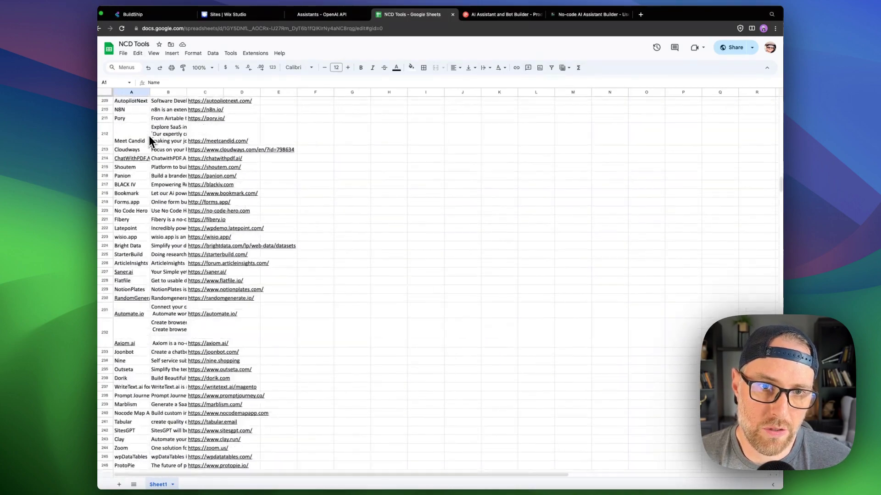
pyautogui.scroll(20, 149, 136)
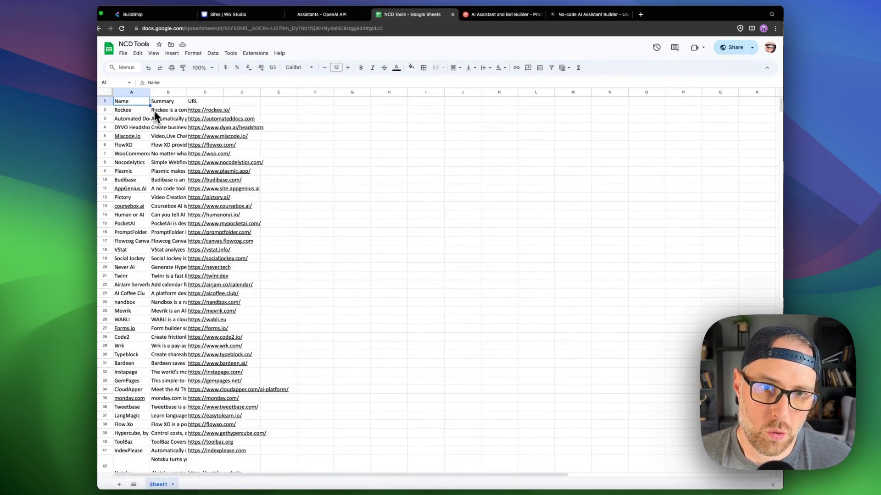
pyautogui.moveTo(206, 112)
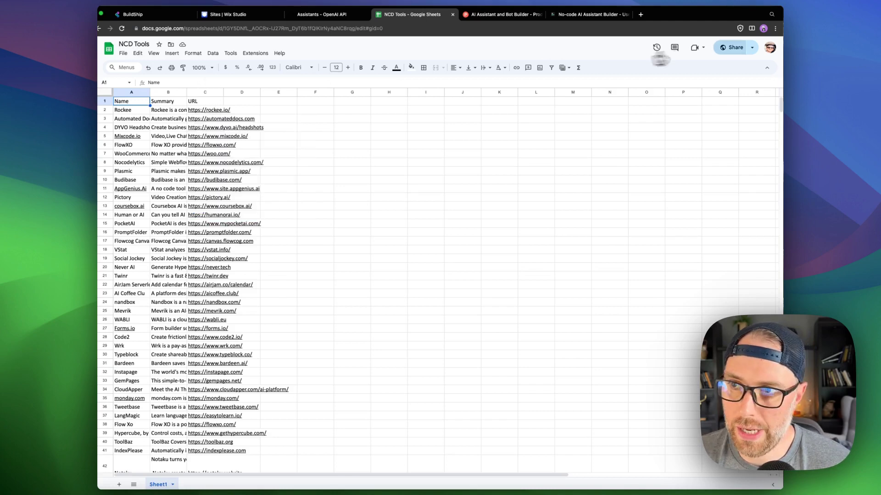
pyautogui.click(733, 47)
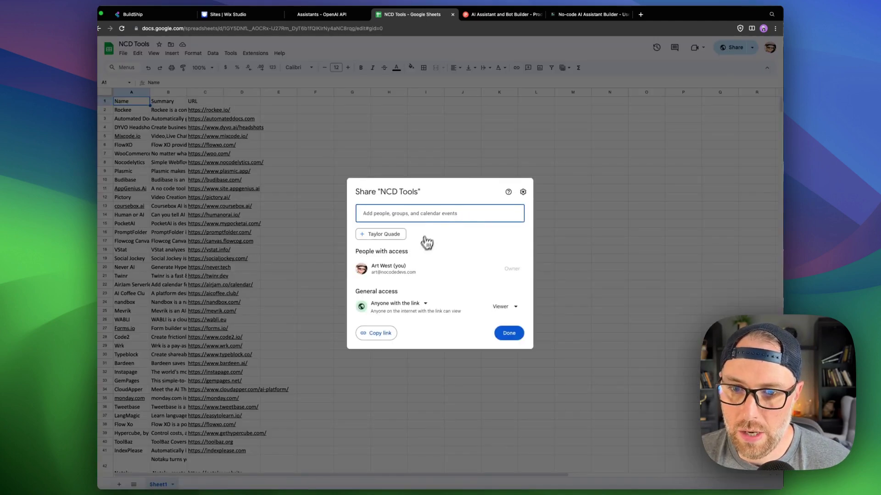
pyautogui.click(396, 337)
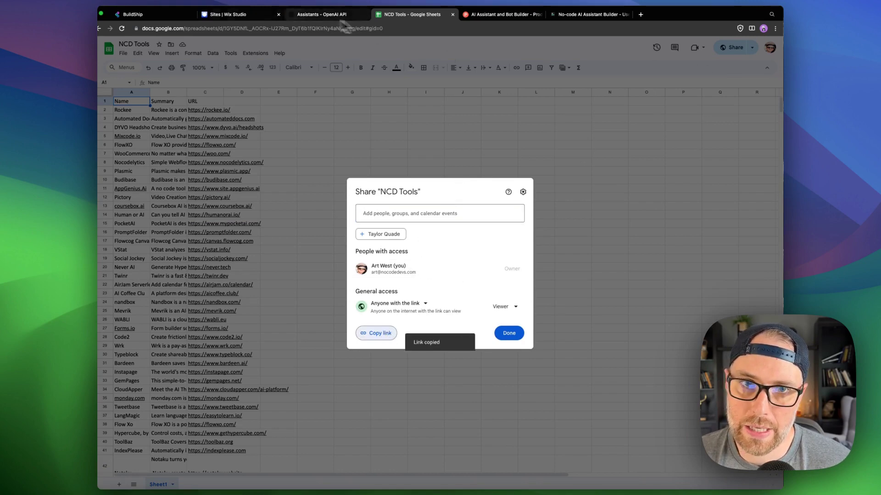
# - Switch to BuildShip and replace the Get Sheets node's Sheet URL with the copied NCD Tools link
pyautogui.click(172, 15)
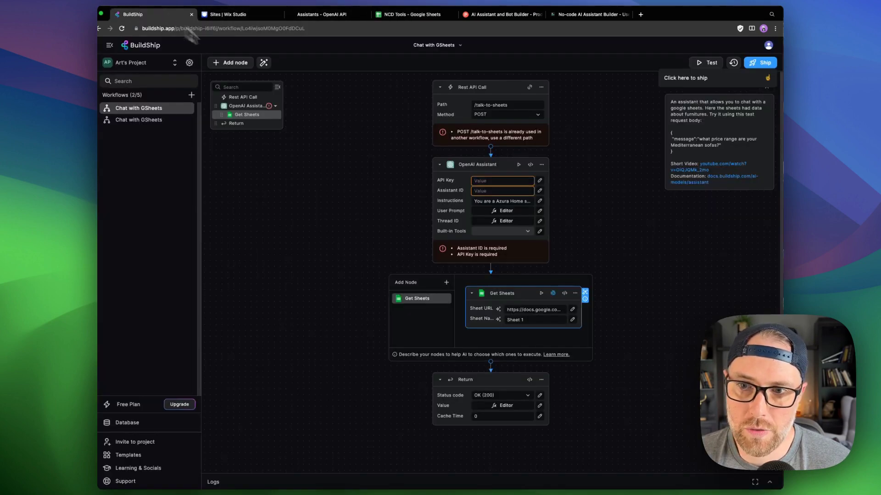
pyautogui.click(510, 309)
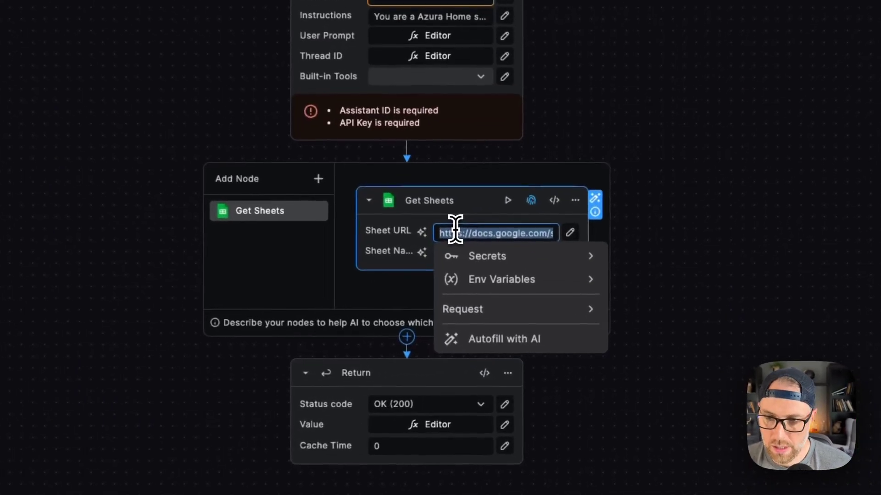
pyautogui.hotkey('ctrl', 'v')
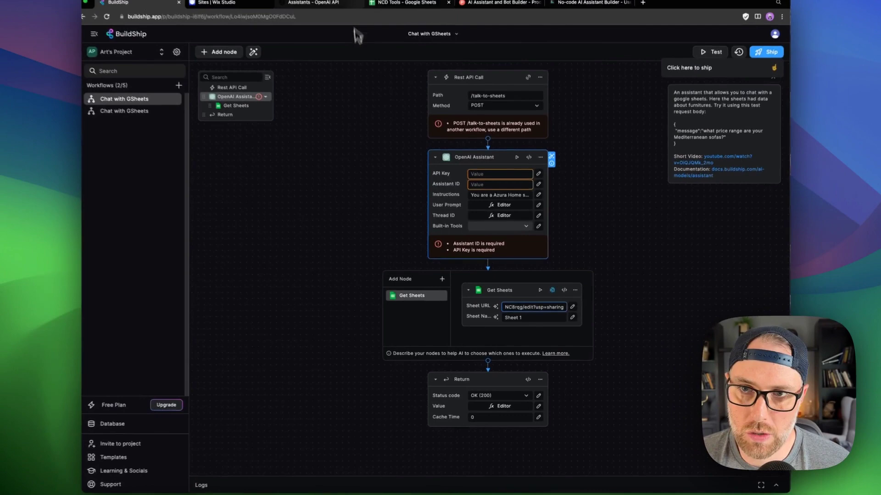
# - Close the sharing dialog left open in the NCD Tools spreadsheet and return to BuildShip
pyautogui.click(404, 14)
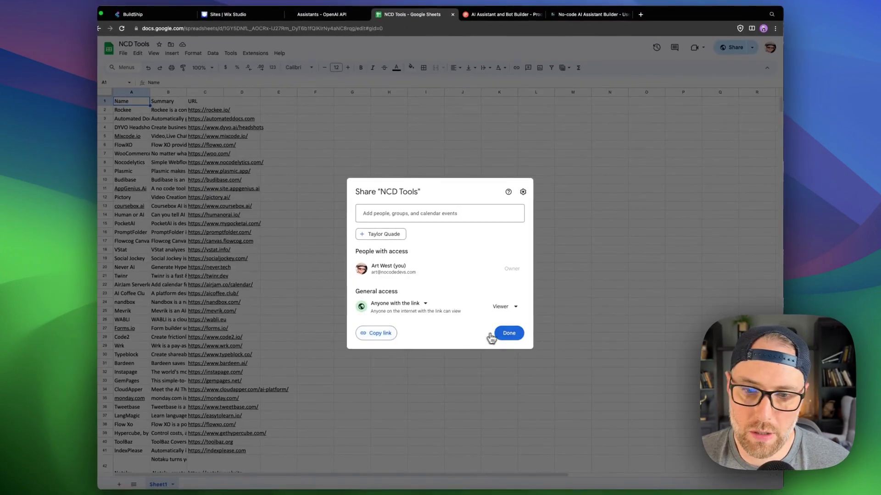
pyautogui.click(504, 334)
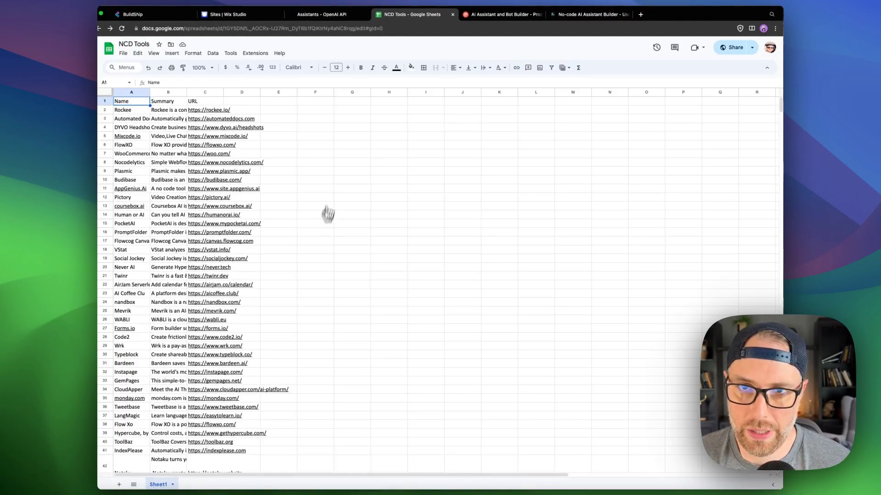
pyautogui.click(151, 15)
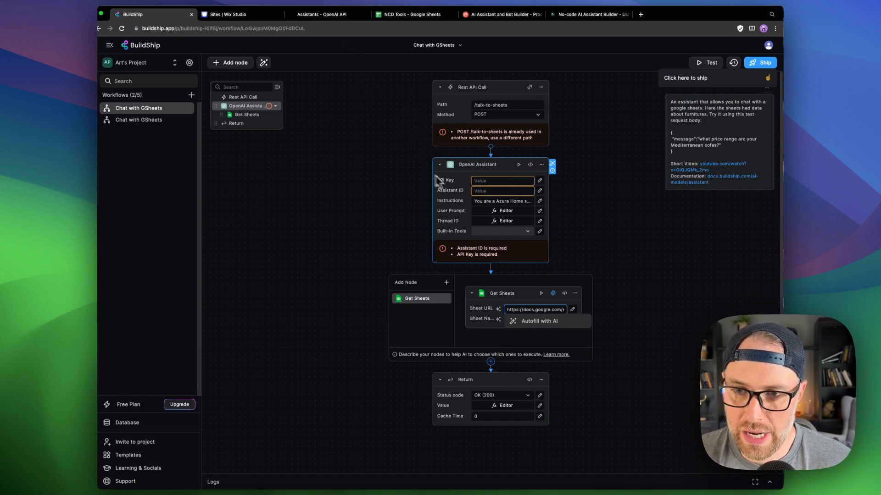
# - Switch to the OpenAI platform, open the Buildship Chatbot assistant and copy its assistant ID
pyautogui.click(325, 17)
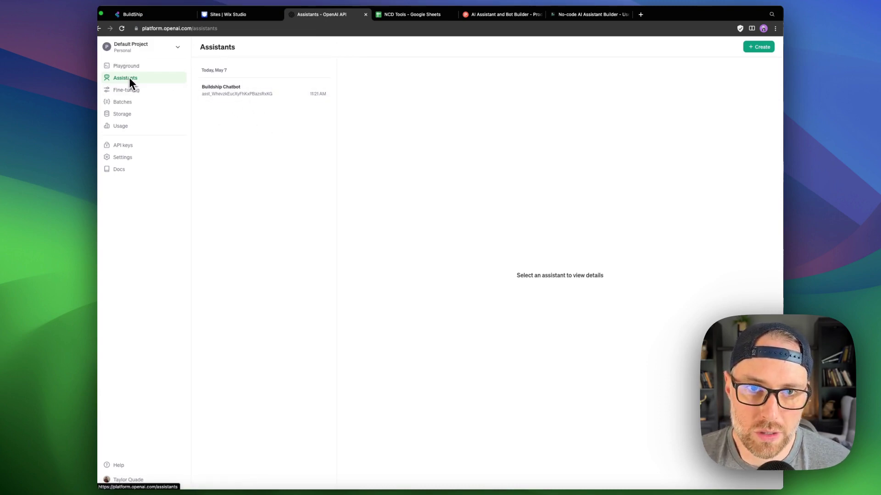
pyautogui.click(252, 100)
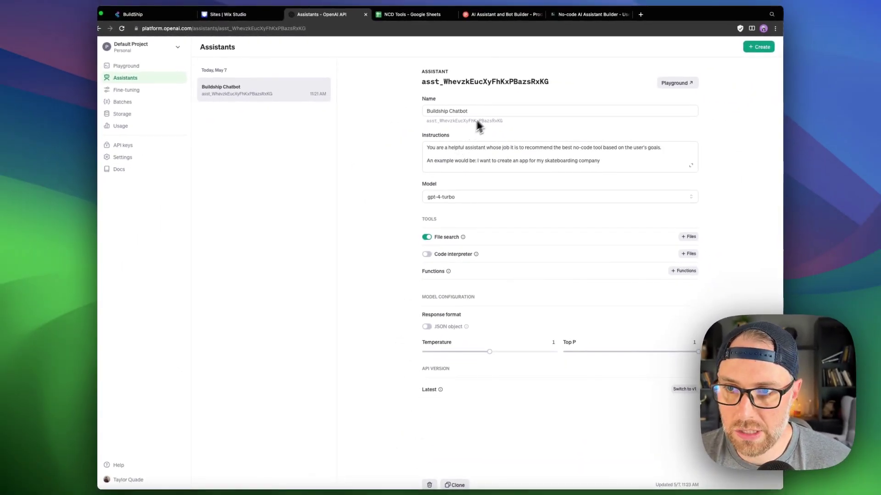
pyautogui.moveTo(552, 81); pyautogui.dragTo(417, 79)
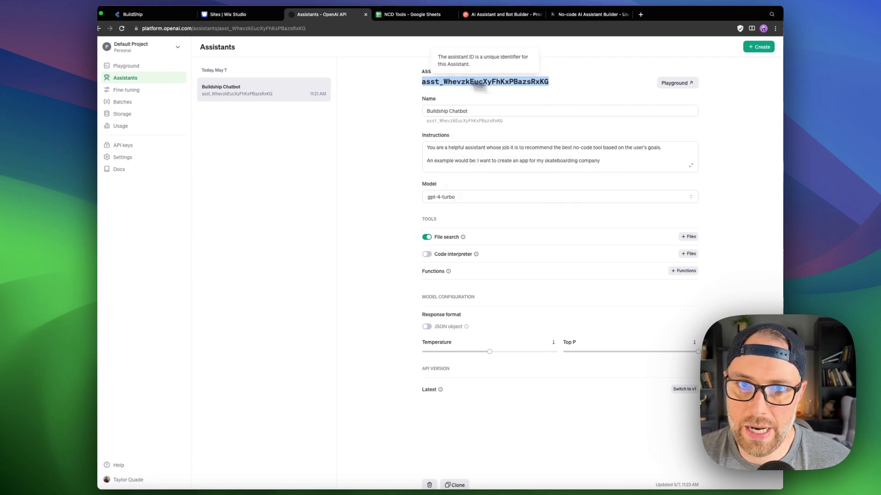
# - Switch to BuildShip and paste the copied ID as the OpenAI Assistant node's Assistant ID
pyautogui.click(158, 16)
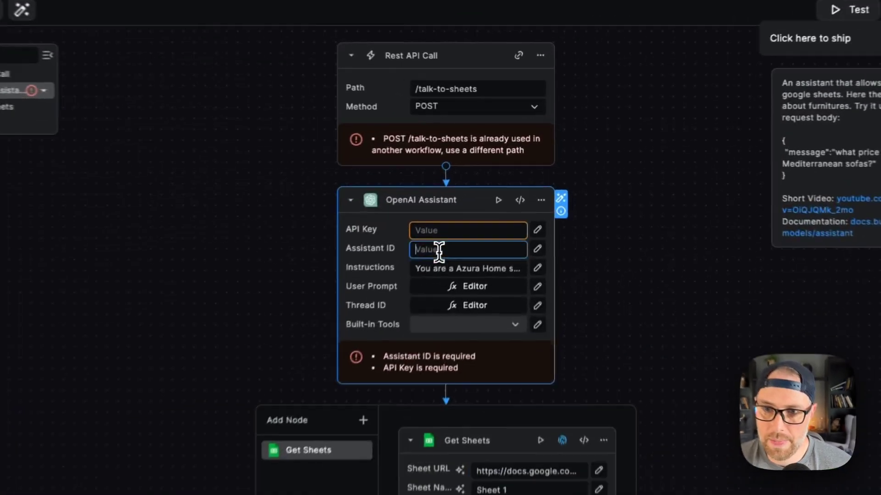
pyautogui.click(486, 192)
pyautogui.hotkey('ctrl', 'v')
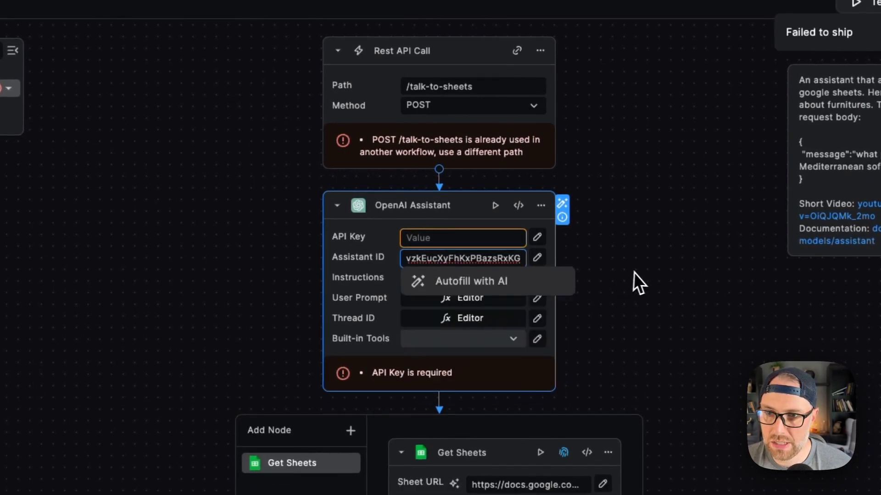
pyautogui.click(641, 274)
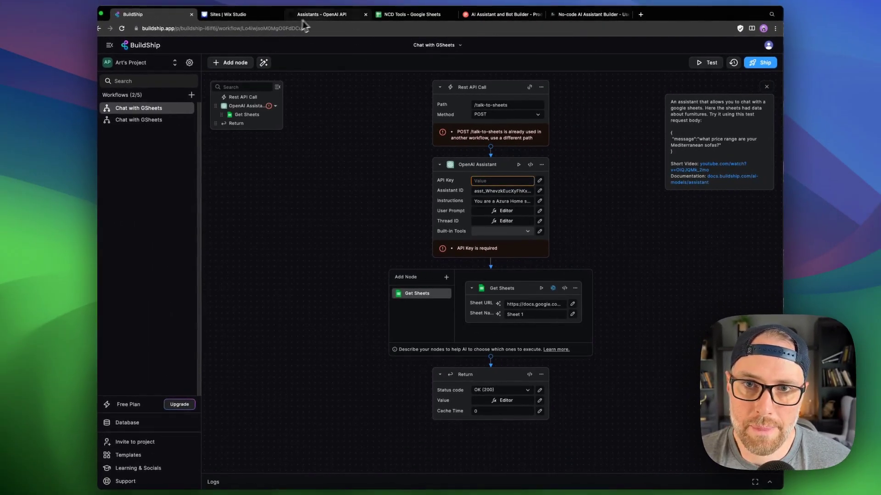
# - Create and copy a secret key named "buildship2" with All permissions on the OpenAI platform, and return to BuildShip
pyautogui.click(321, 14)
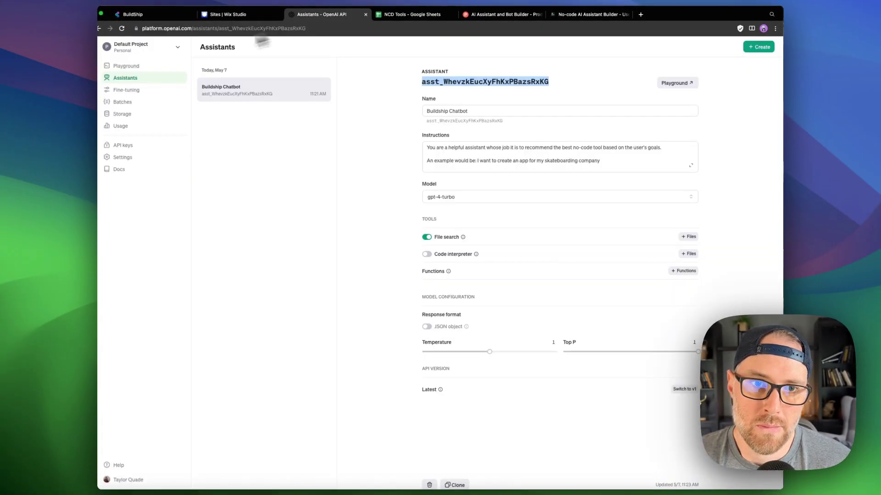
pyautogui.click(136, 143)
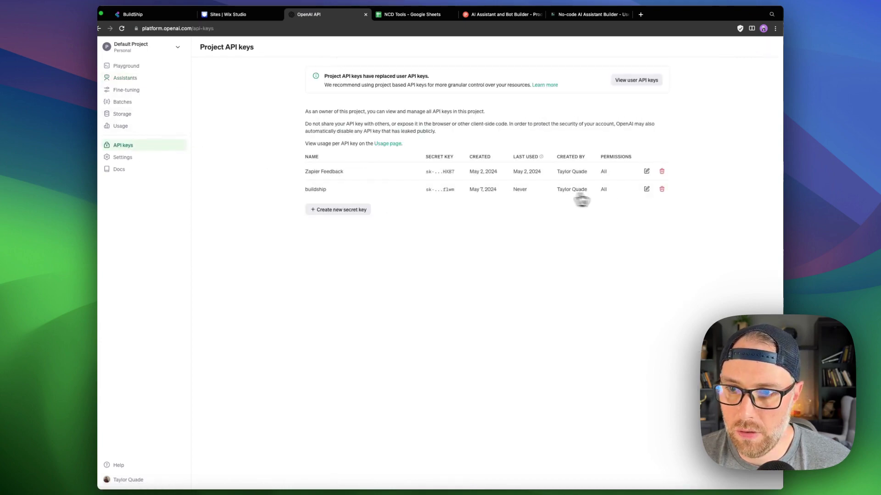
pyautogui.click(331, 211)
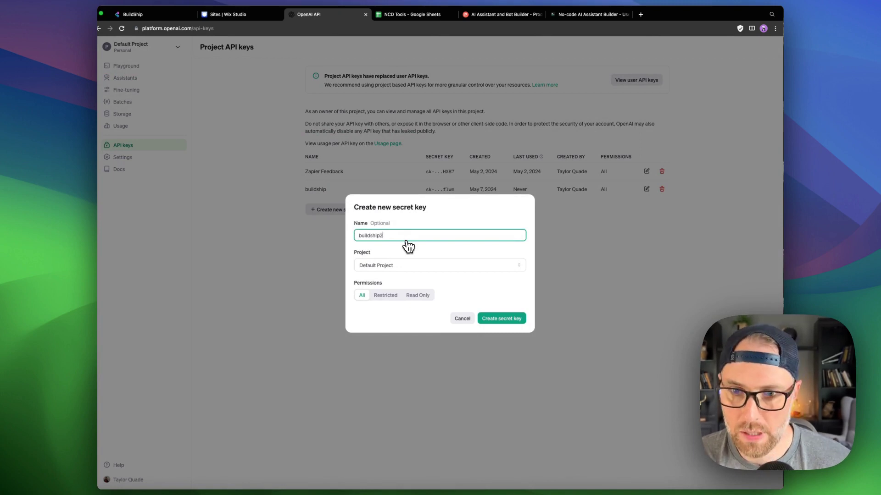
pyautogui.click(510, 320)
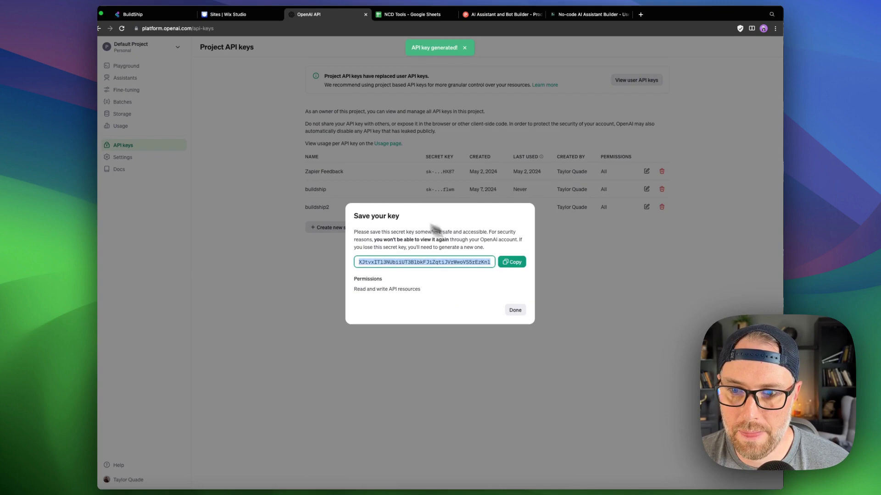
pyautogui.click(513, 263)
pyautogui.click(519, 311)
pyautogui.click(132, 14)
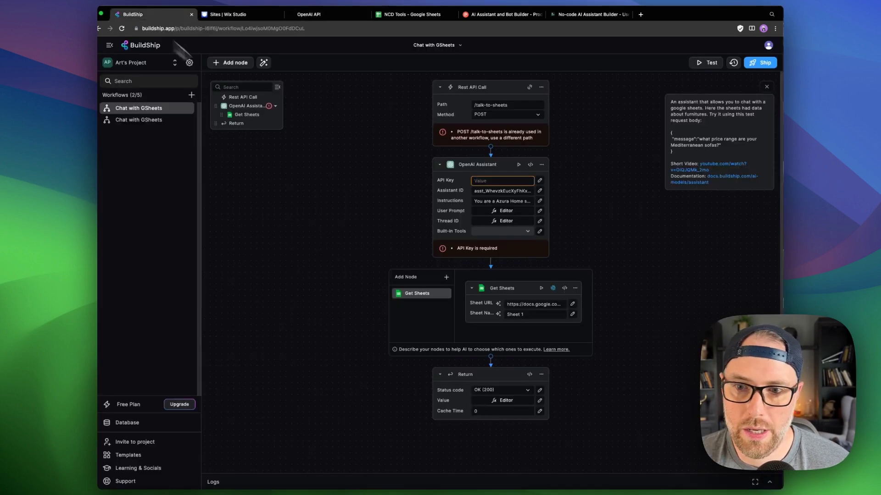
# - Paste the copied secret key as the OpenAI Assistant node's API Key and set the Rest API Call path to /talk-to-sheets2
pyautogui.click(505, 187)
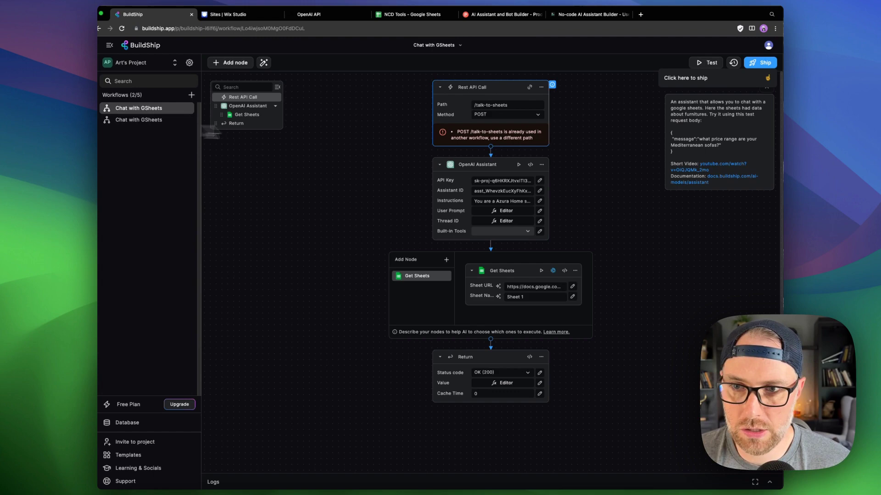
pyautogui.click(510, 105)
pyautogui.write('2')
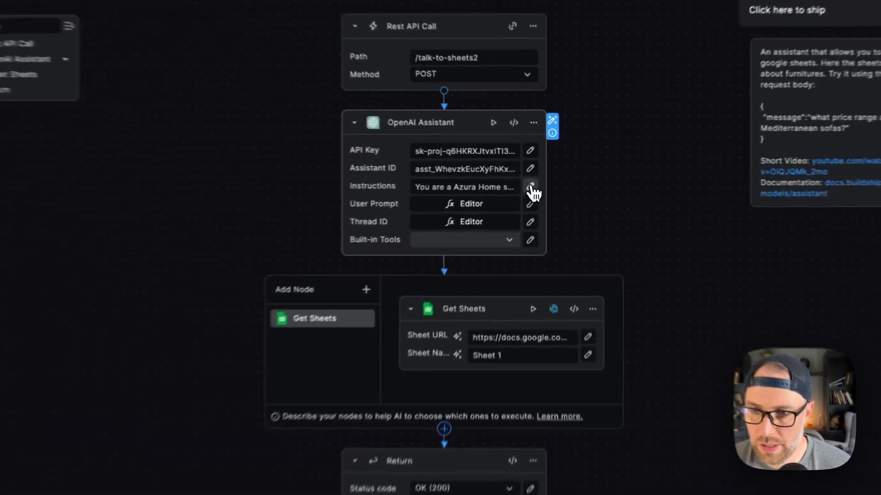
# - Delete the entire Azura Home text from the OpenAI Assistant node's Instructions
pyautogui.click(539, 178)
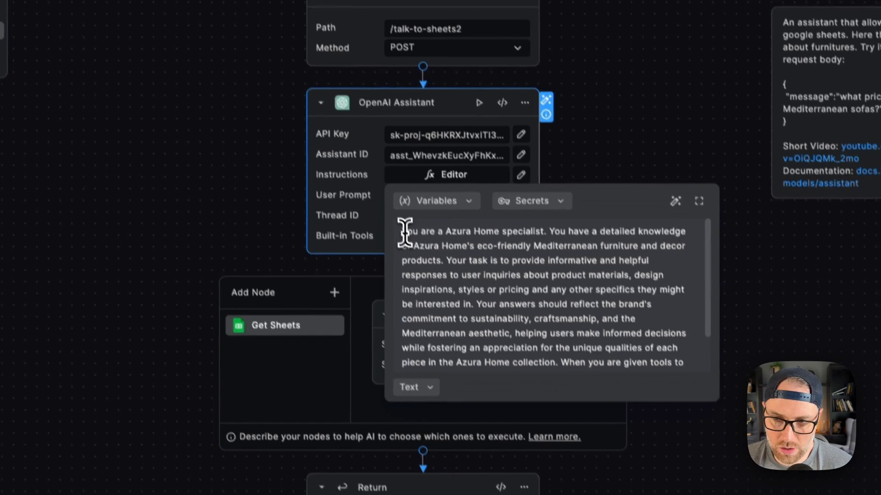
pyautogui.moveTo(404, 233); pyautogui.dragTo(608, 352)
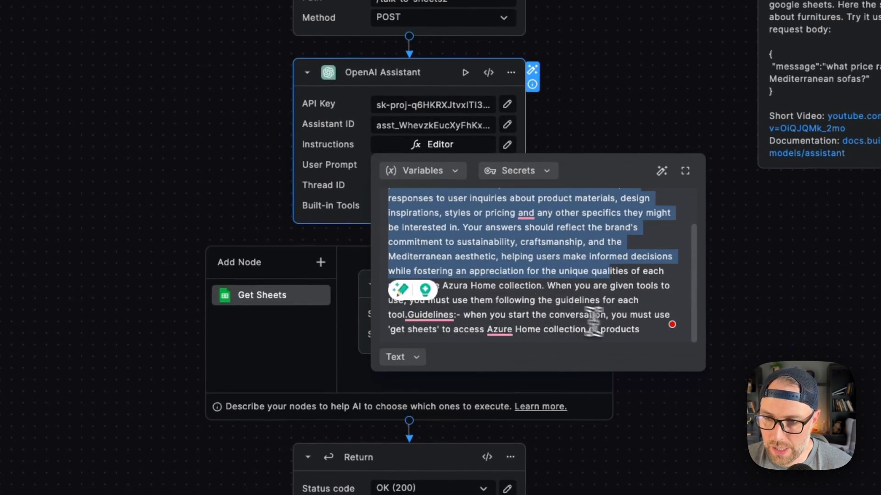
pyautogui.hotkey('ctrl', 'a')
pyautogui.scroll(1, 413, 238)
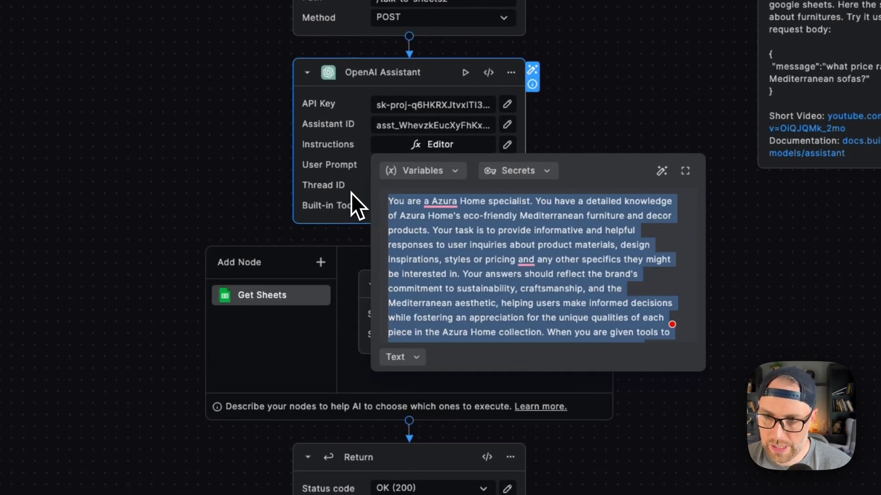
pyautogui.press('BackSpace')
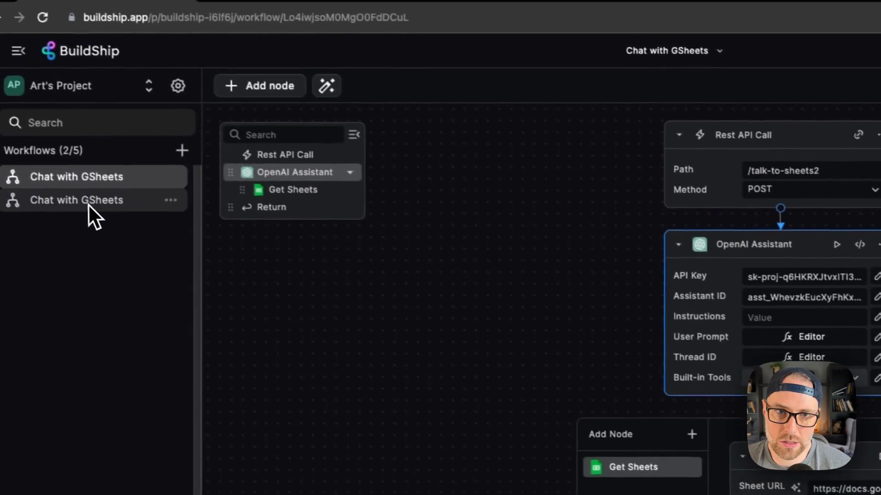
# - Open the other Chat with GSheets workflow and copy the full no-code specialist text from its OpenAI Assistant Instructions
pyautogui.click(88, 206)
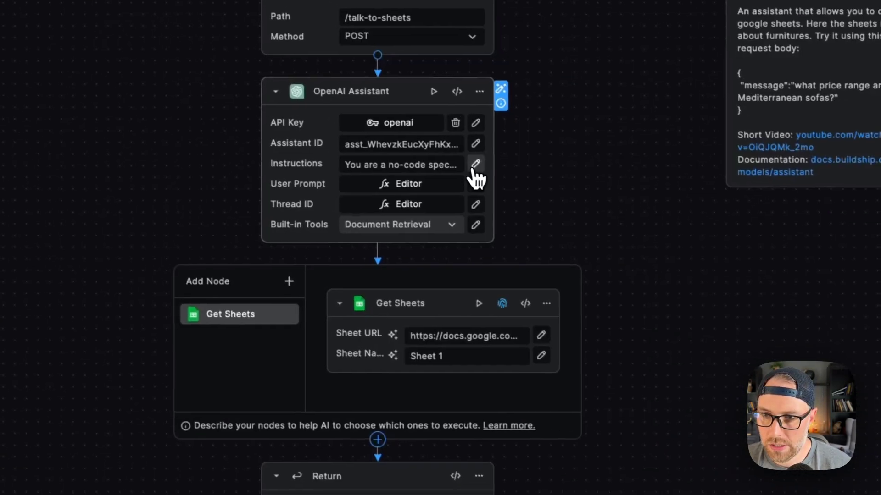
pyautogui.click(470, 162)
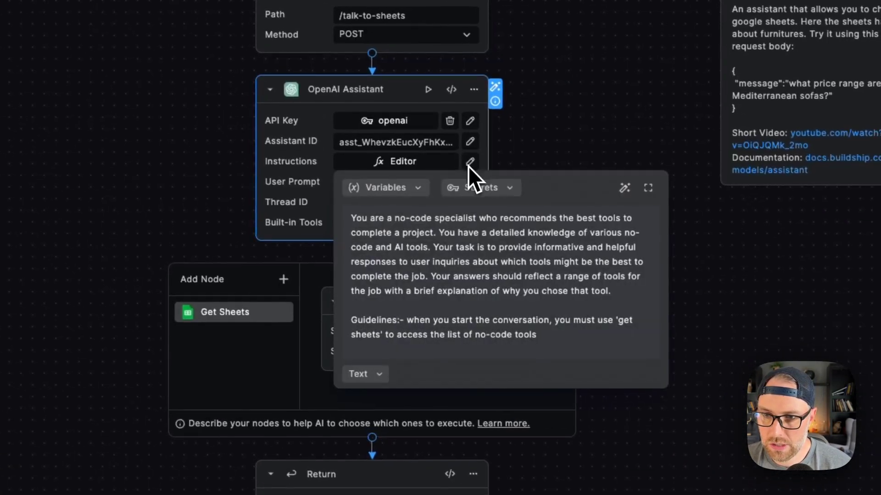
pyautogui.moveTo(560, 350); pyautogui.dragTo(345, 214)
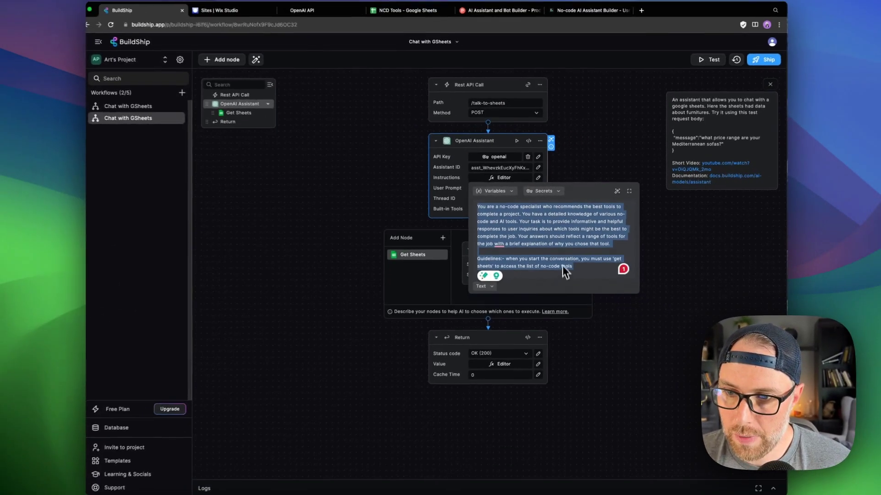
pyautogui.rightClick(515, 338)
pyautogui.click(556, 286)
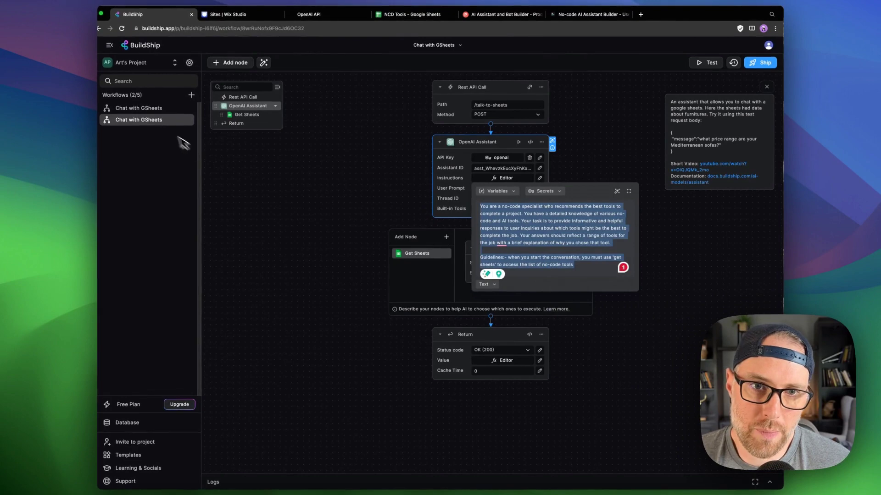
# - Return to the /talk-to-sheets2 workflow and paste the copied no-code specialist text as the OpenAI Assistant's Instructions
pyautogui.click(139, 109)
pyautogui.click(486, 178)
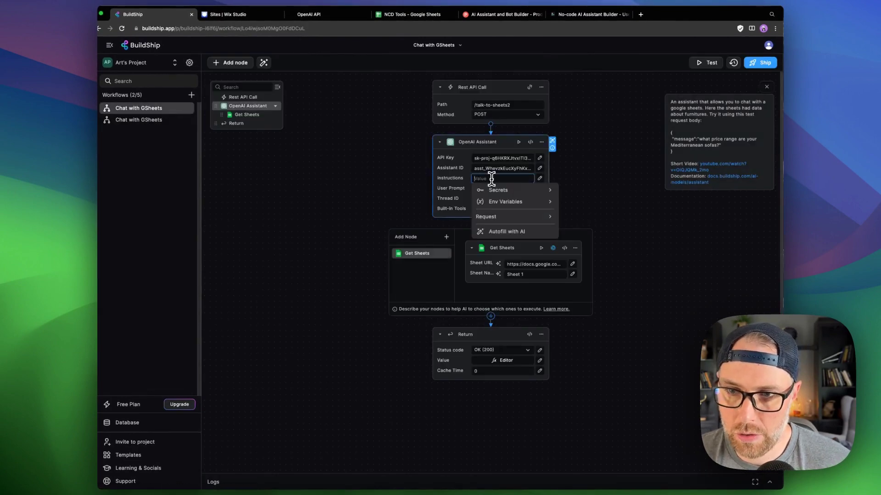
pyautogui.click(539, 179)
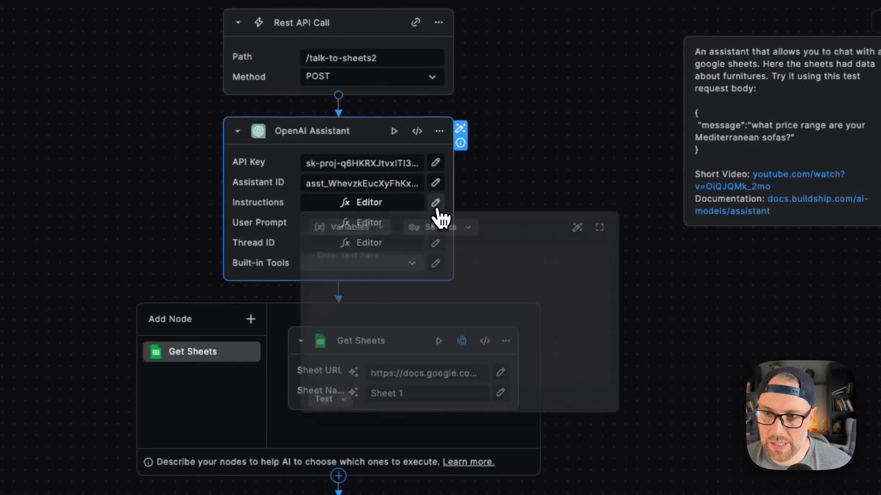
pyautogui.click(385, 289)
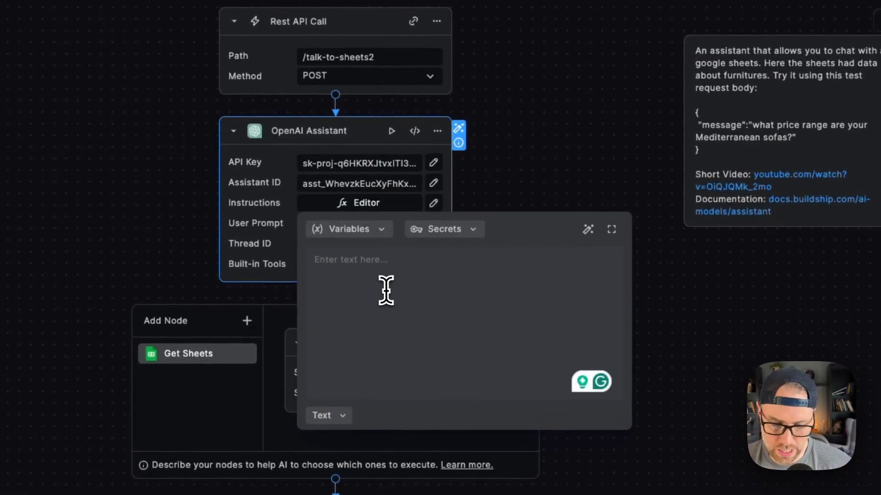
pyautogui.hotkey('ctrl', 'v')
pyautogui.click(700, 255)
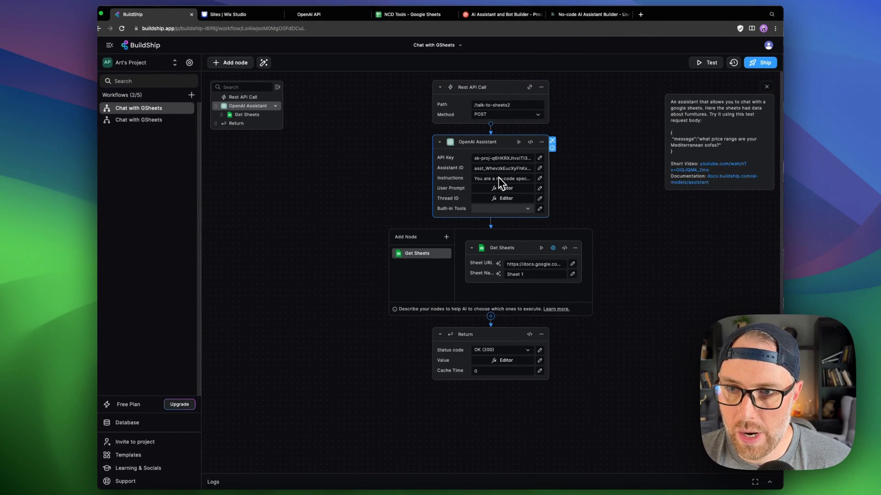
# - Switch to the OpenAI platform, review the Buildship Chatbot assistant's instructions and settings, and return to BuildShip
pyautogui.click(312, 15)
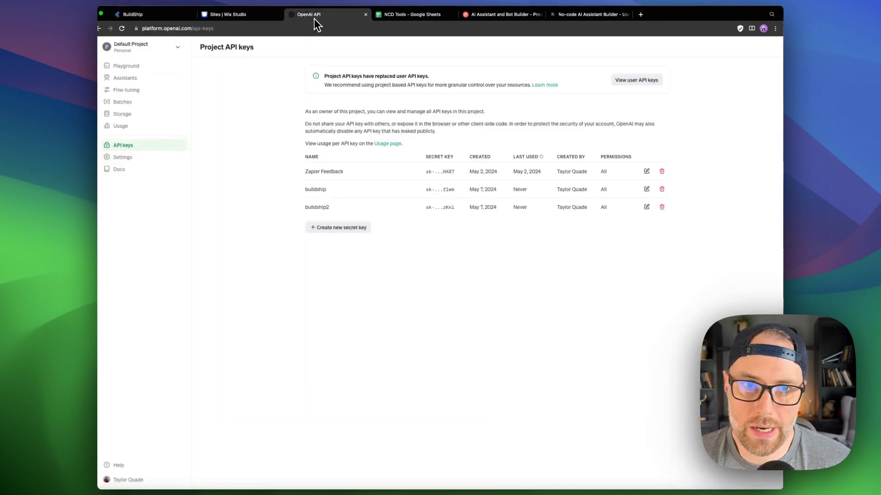
pyautogui.click(125, 78)
pyautogui.click(274, 95)
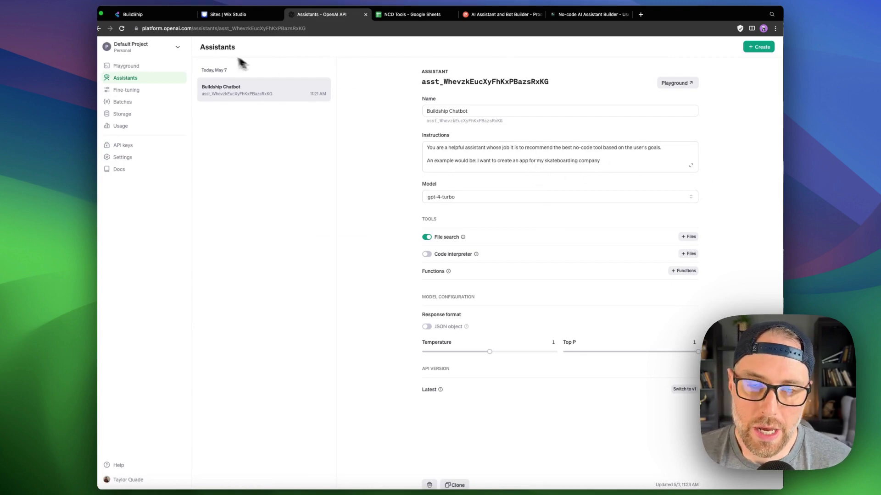
pyautogui.click(165, 14)
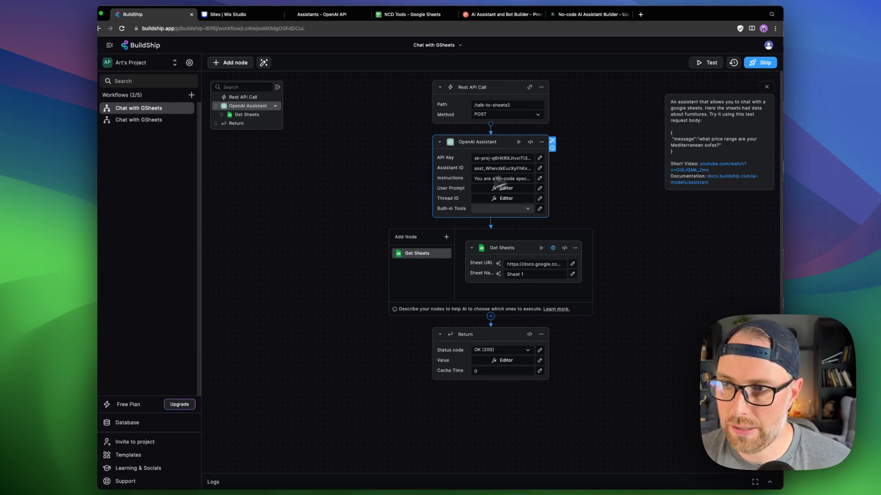
# - Close the template note, ship the workflow and open its Chat Widget sandbox
pyautogui.click(766, 86)
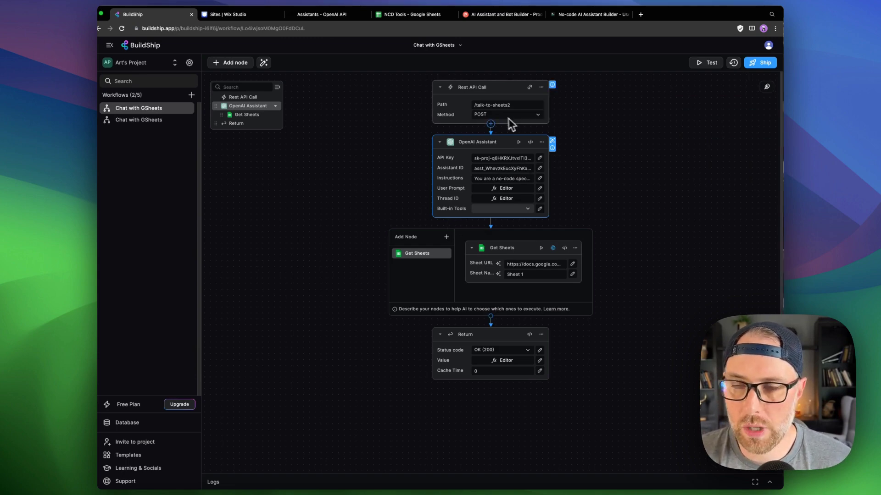
pyautogui.click(764, 65)
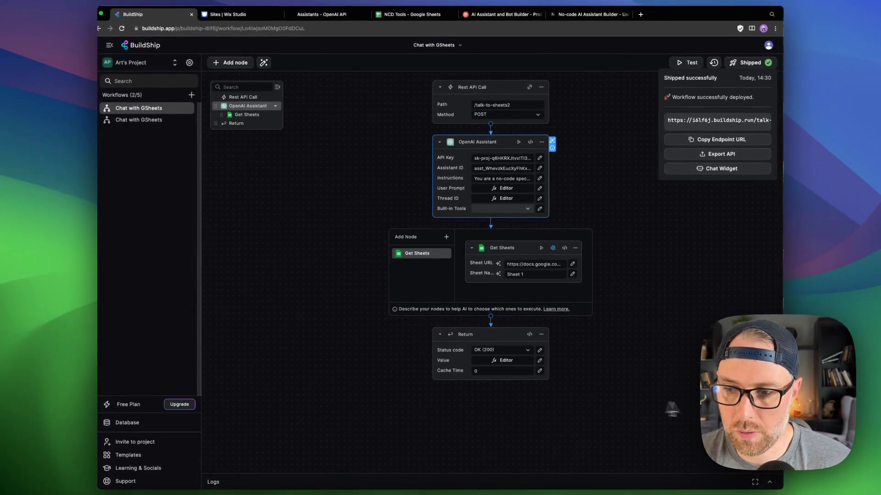
pyautogui.click(721, 168)
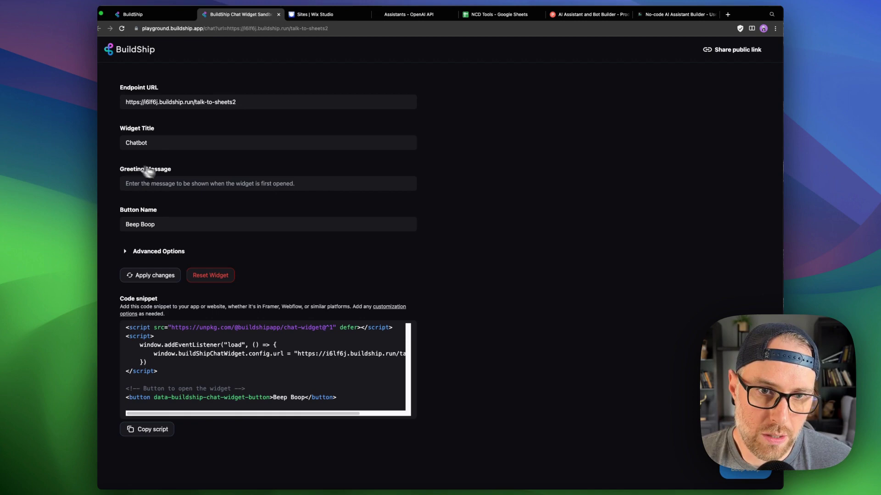
# - Expand the chat widget's advanced options, look through them and collapse them again
pyautogui.click(128, 253)
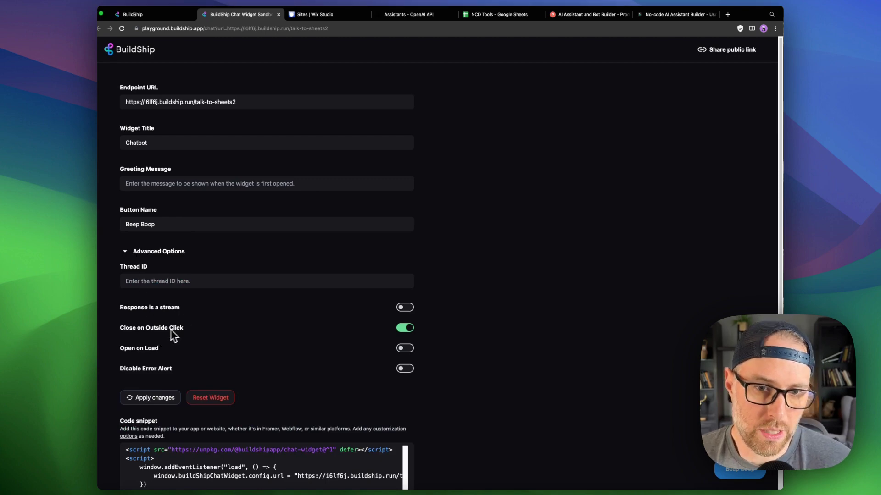
pyautogui.scroll(-3, 193, 335)
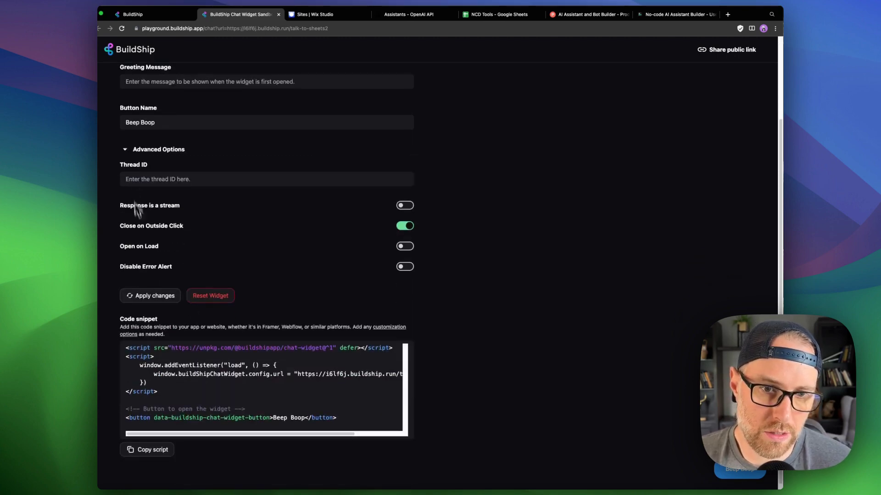
pyautogui.click(126, 156)
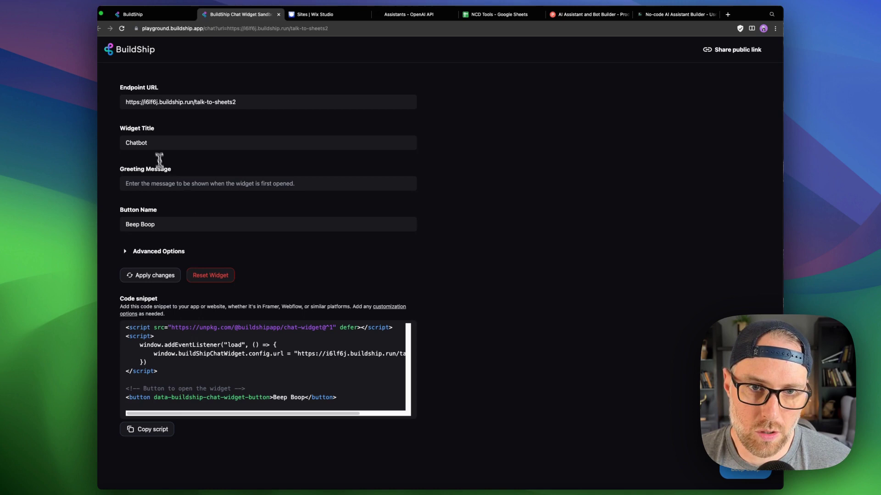
# - Set the chat widget's title to "NoCodeTools"
pyautogui.moveTo(157, 142); pyautogui.dragTo(116, 145)
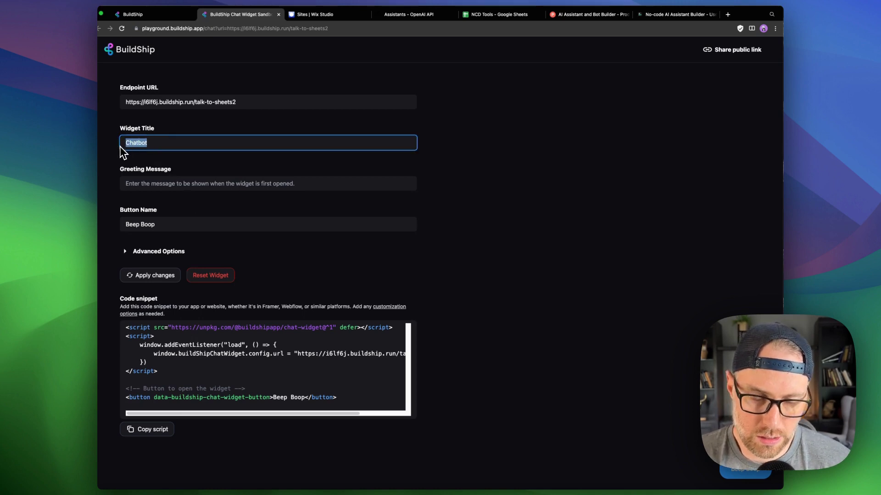
pyautogui.write('NoCodeTools')
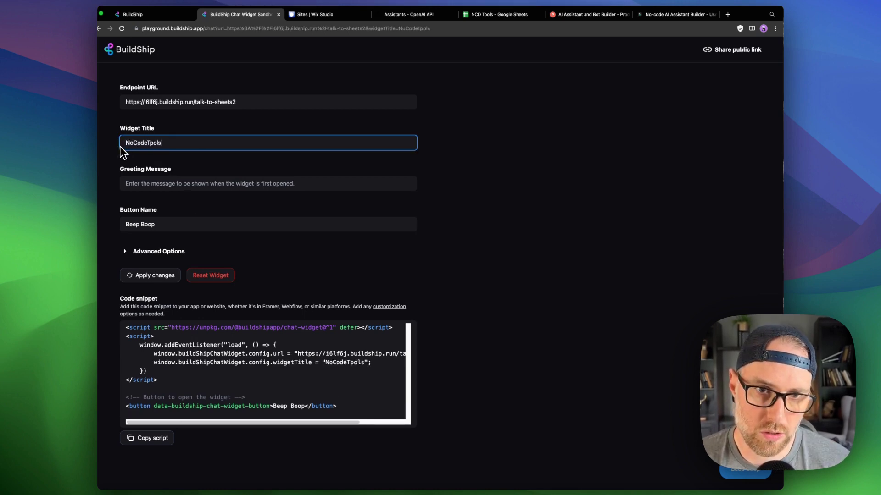
pyautogui.press('BackSpace')
pyautogui.press('BackSpace')
pyautogui.press('BackSpace')
pyautogui.press('BackSpace')
pyautogui.write('ol')
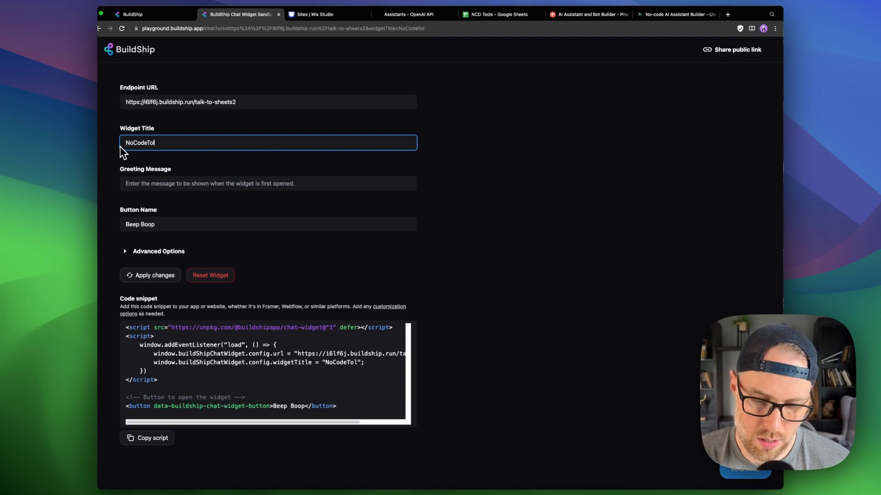
pyautogui.write('sols')
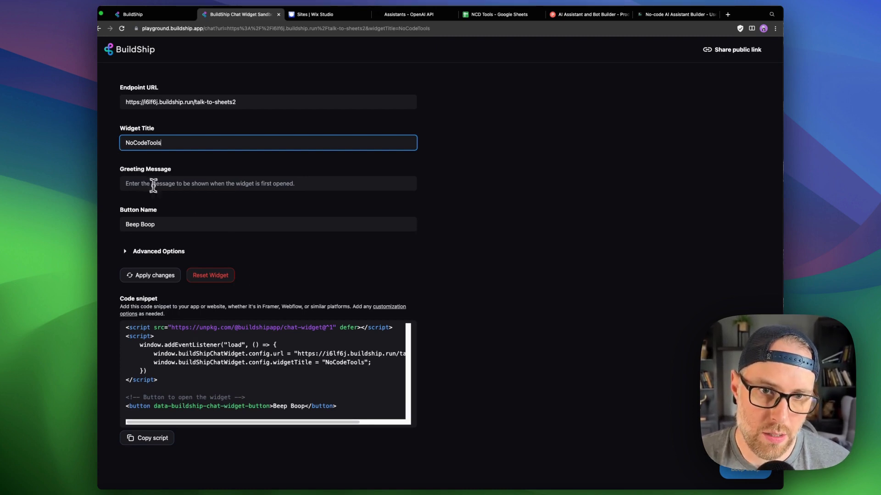
# - Set the greeting message to "I am here to help you pick the best tool for the job." and the button name to "chat with me"
pyautogui.click(153, 184)
pyautogui.write('I am here to help you pick the best tool for the job.')
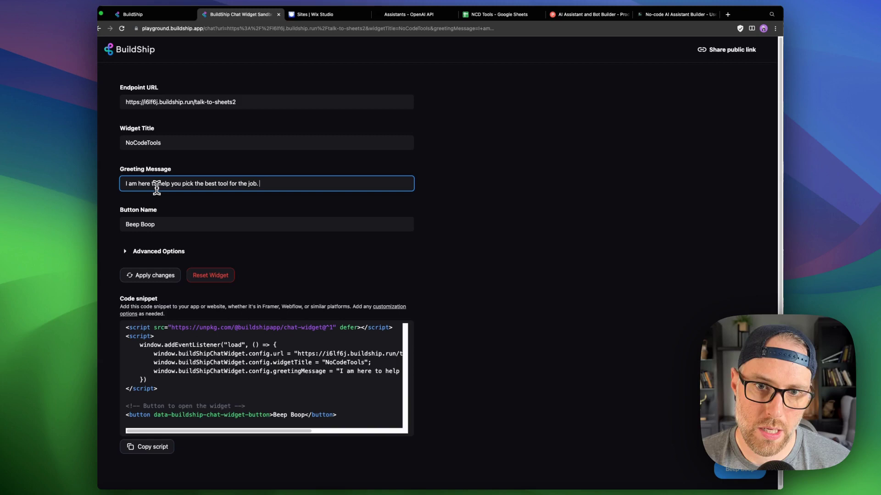
pyautogui.moveTo(153, 224); pyautogui.dragTo(117, 223)
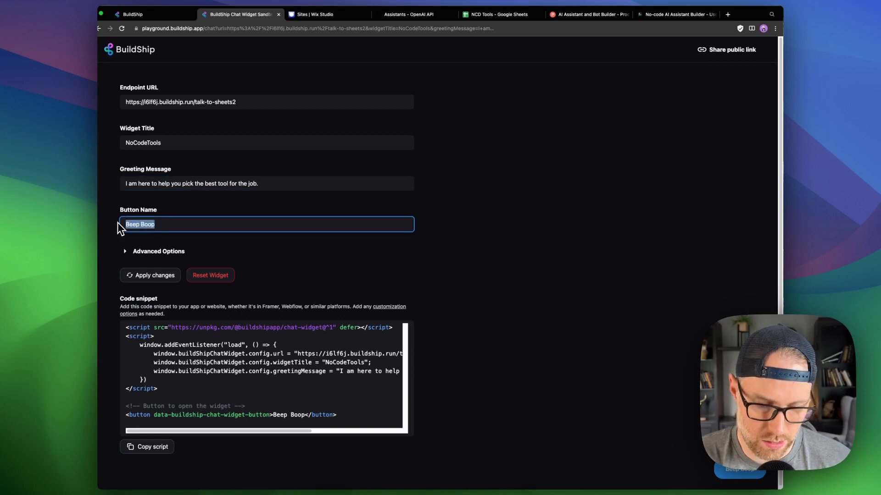
pyautogui.write('chat with me')
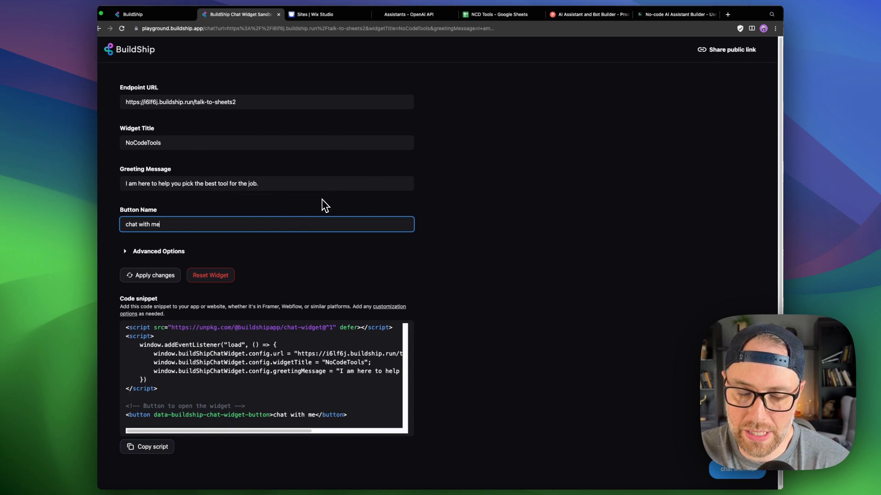
# - Open the widget's chat and ask "what tool would you recommend for an eccommerce site?"
pyautogui.click(730, 470)
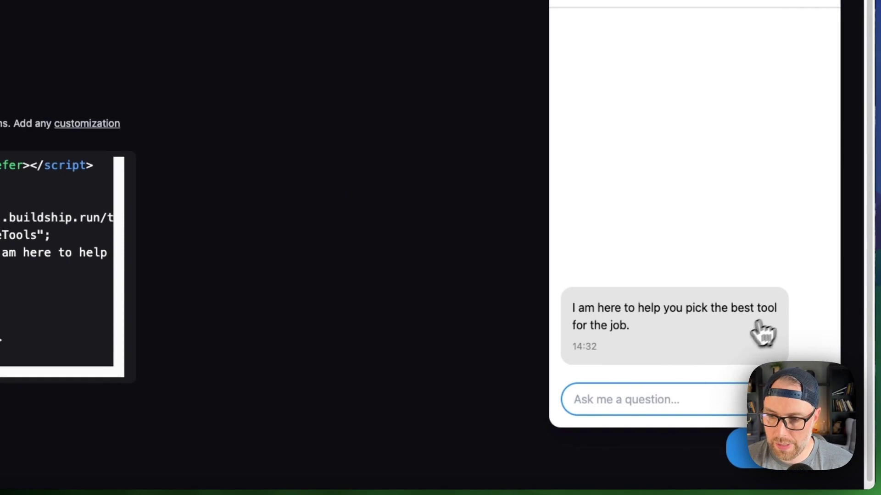
pyautogui.press('Return')
pyautogui.write('what ')
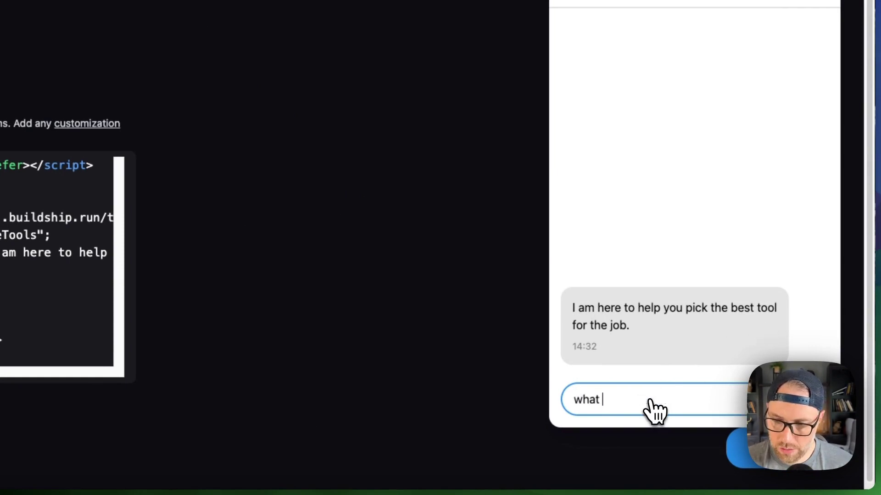
pyautogui.write('tool would ')
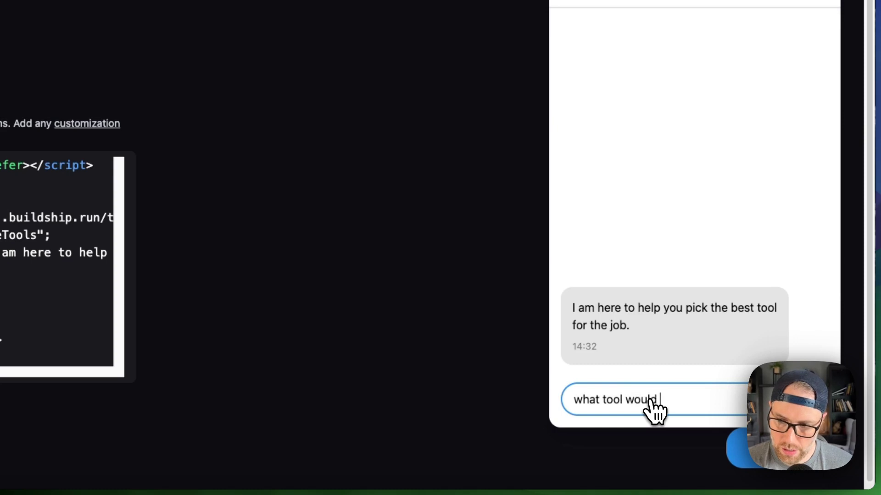
pyautogui.write('you recommend')
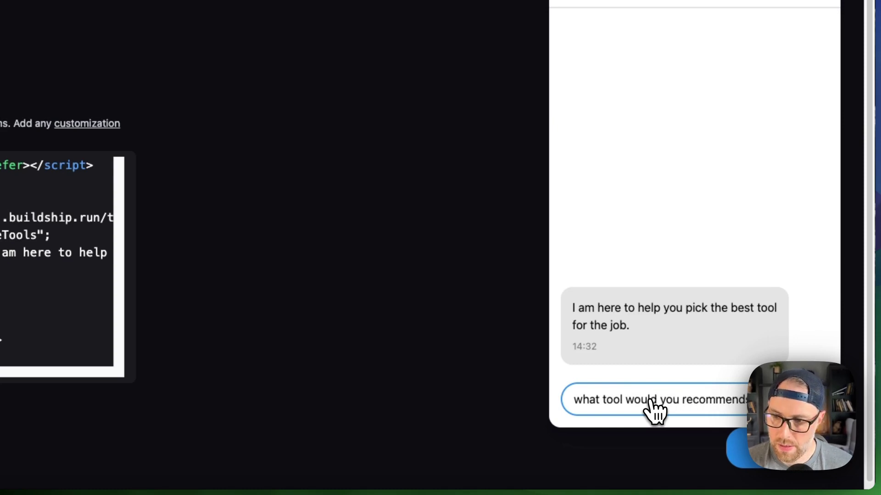
pyautogui.write(' fo')
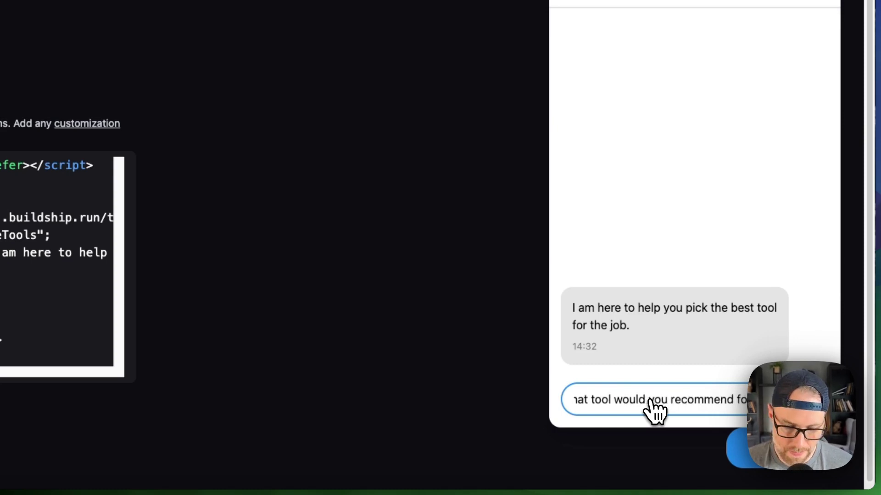
pyautogui.write('r an eccomme')
pyautogui.press('BackSpace')
pyautogui.press('BackSpace')
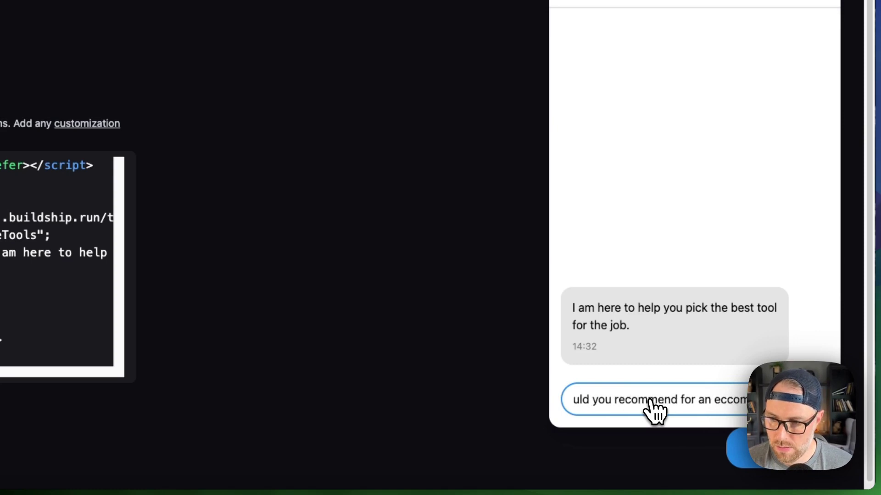
pyautogui.write('merce site?')
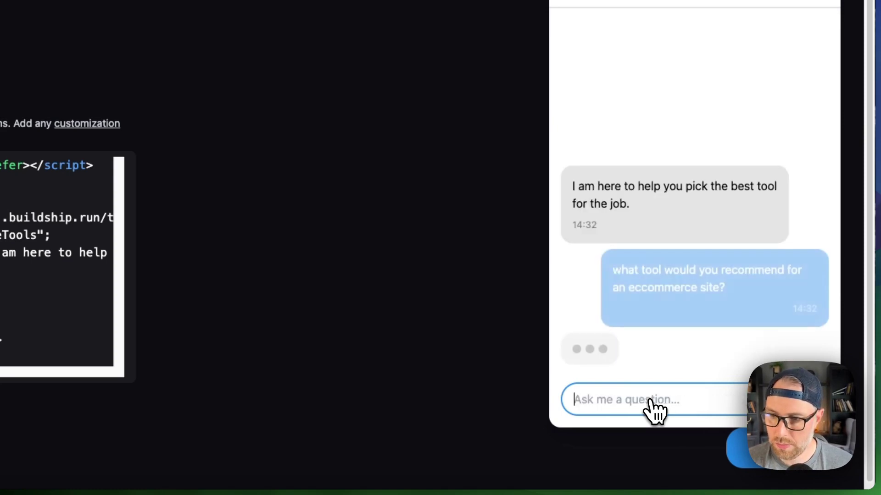
pyautogui.press('Return')
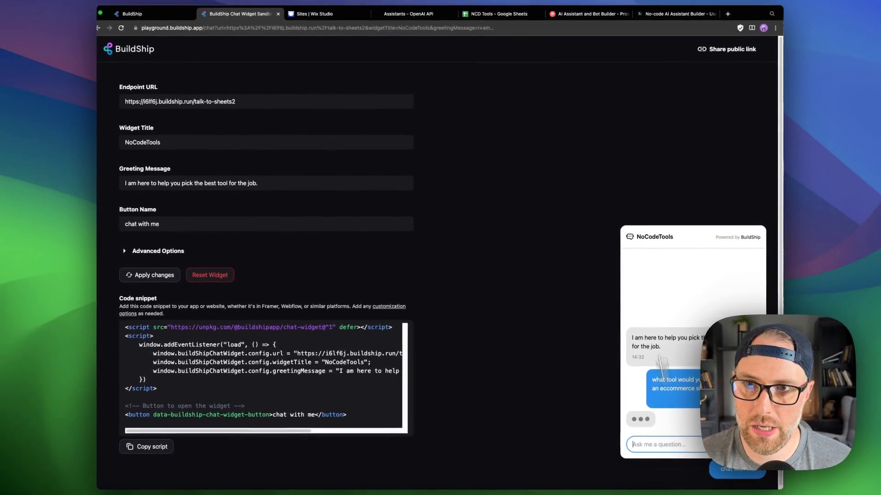
# - Look at the NCD Tools sheet and the Chat with GSheets workflow, and return to the chat widget sandbox
pyautogui.click(497, 8)
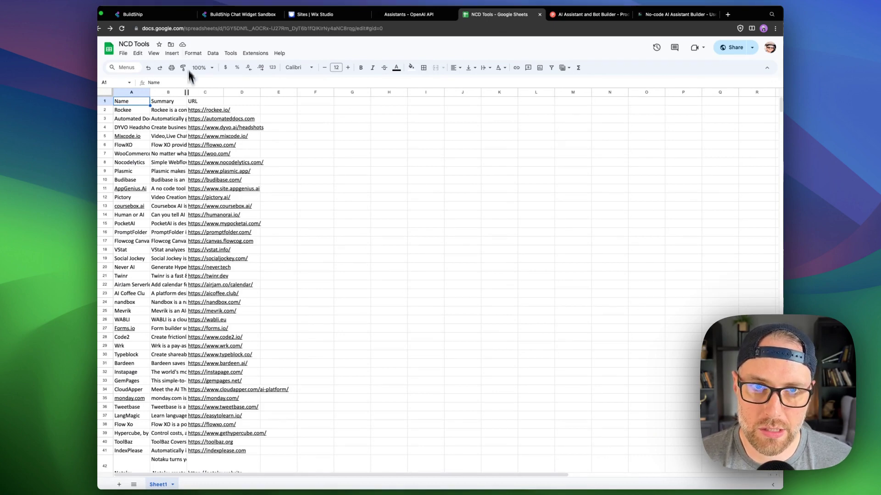
pyautogui.click(162, 15)
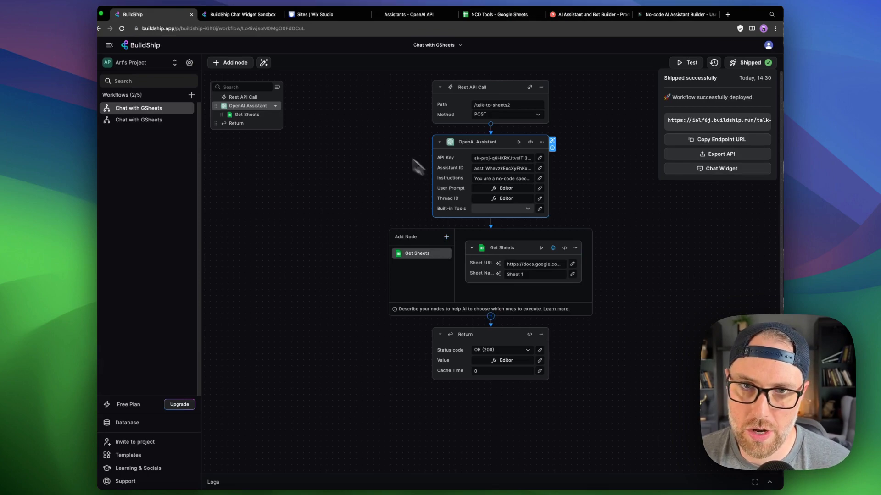
pyautogui.click(234, 14)
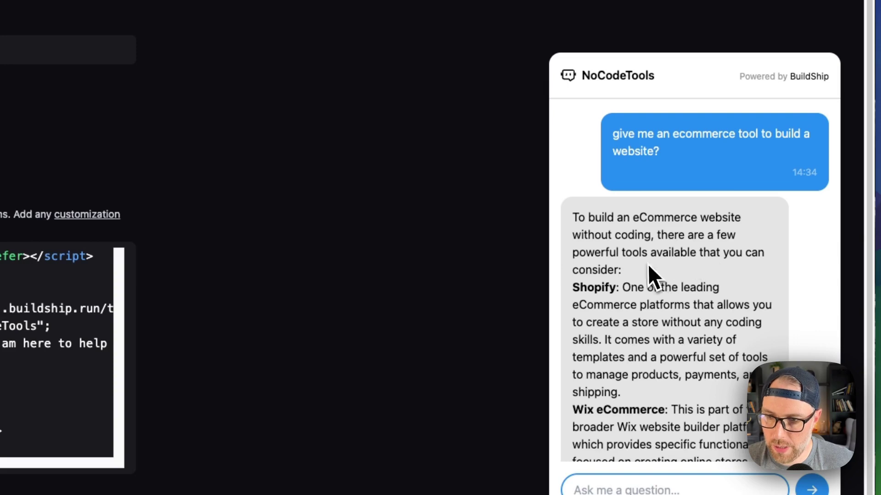
# - Read through the chat assistant's full reply about tools for building an ecommerce website
pyautogui.scroll(-5, 665, 280)
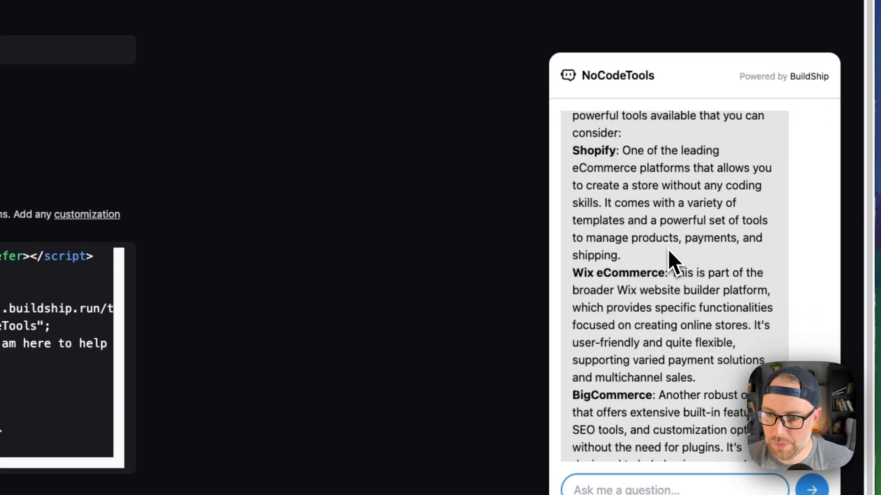
pyautogui.scroll(-6, 656, 280)
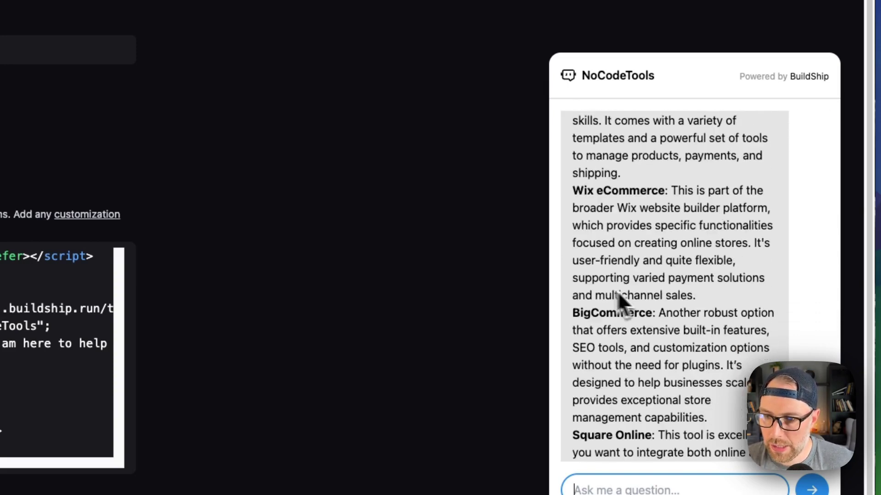
pyautogui.scroll(-4, 665, 307)
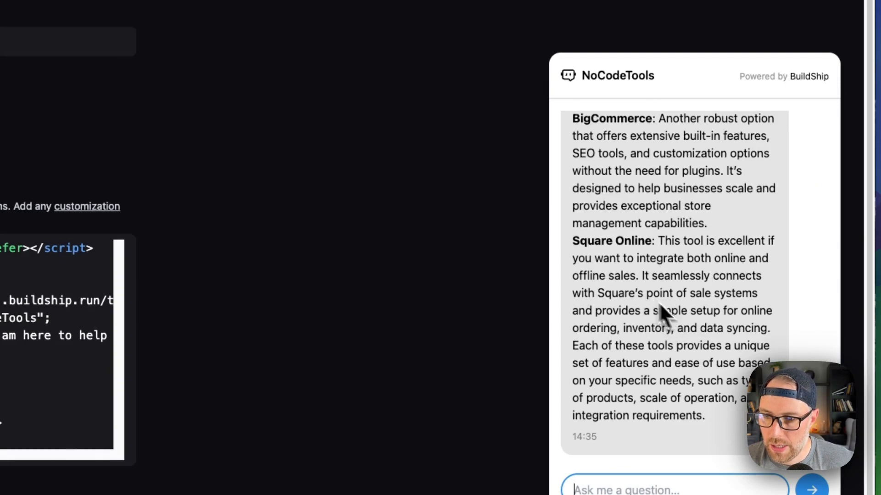
pyautogui.scroll(12, 660, 305)
pyautogui.scroll(-4, 688, 316)
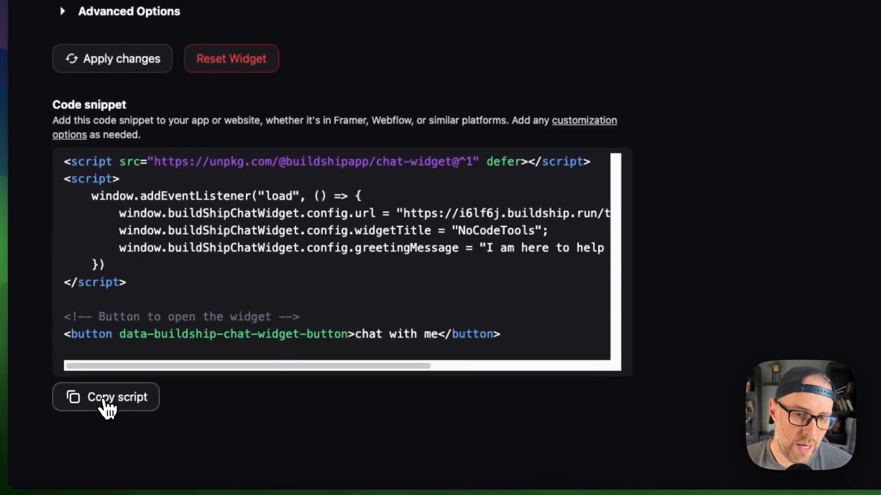
# - Copy the chat widget's code snippet, switch to Wix Studio and create a new site
pyautogui.click(152, 443)
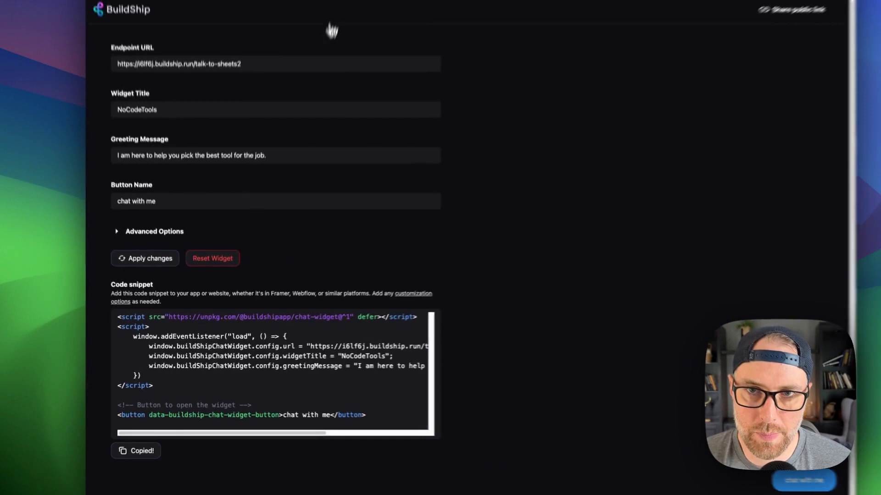
pyautogui.click(316, 14)
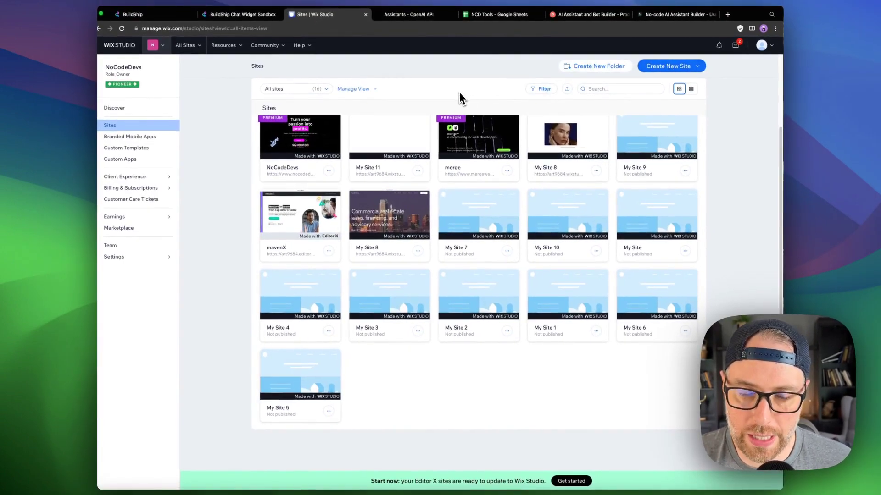
pyautogui.click(669, 70)
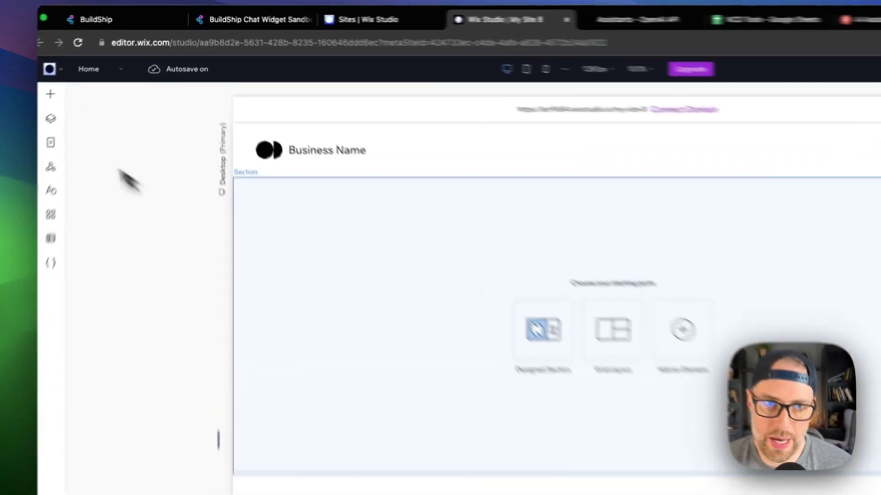
# - Add an HTML iFrame embed to the page's empty section and replace its placeholder code with the copied chat widget script
pyautogui.click(51, 95)
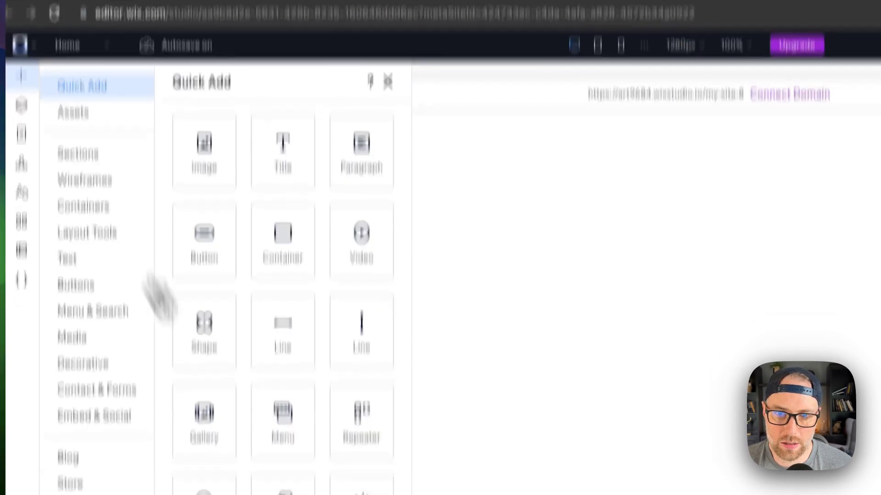
pyautogui.moveTo(366, 294); pyautogui.dragTo(453, 228)
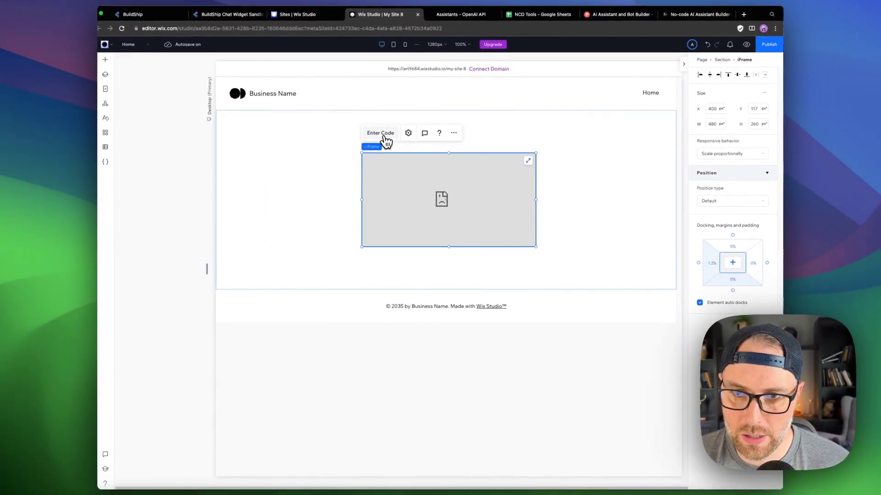
pyautogui.click(383, 135)
pyautogui.hotkey('ctrl', 'a')
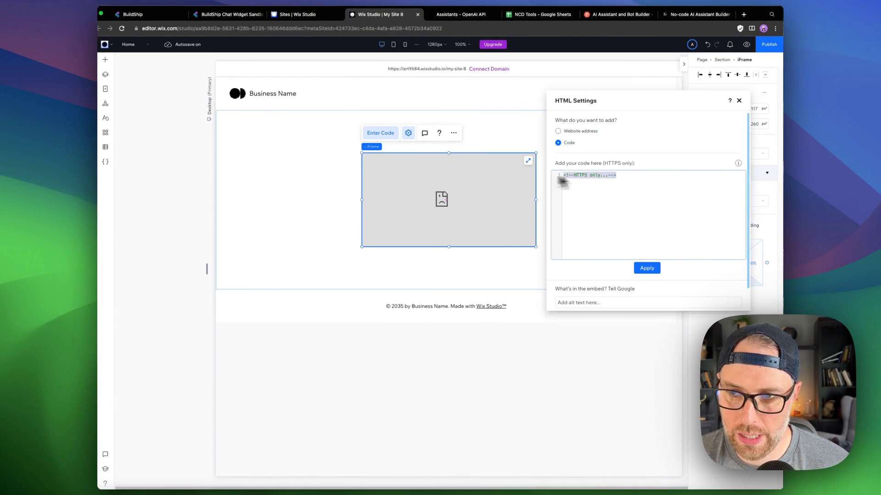
pyautogui.hotkey('ctrl', 'v')
pyautogui.scroll(3, 608, 204)
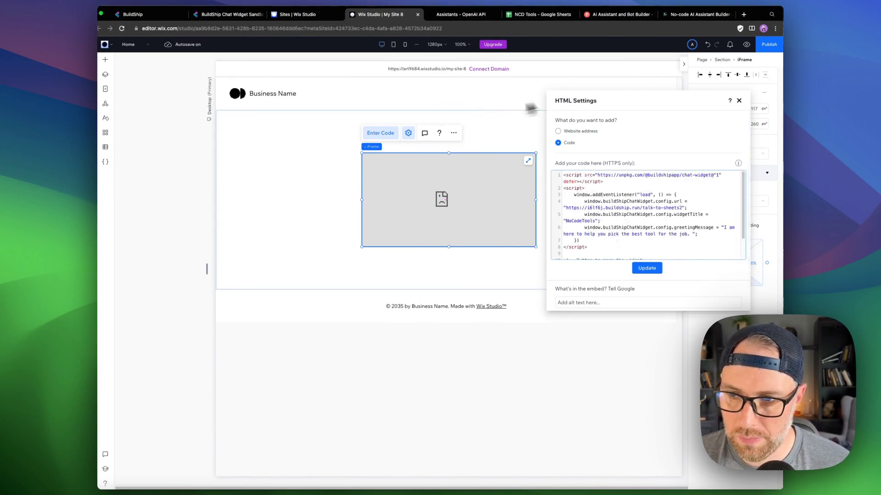
pyautogui.click(657, 270)
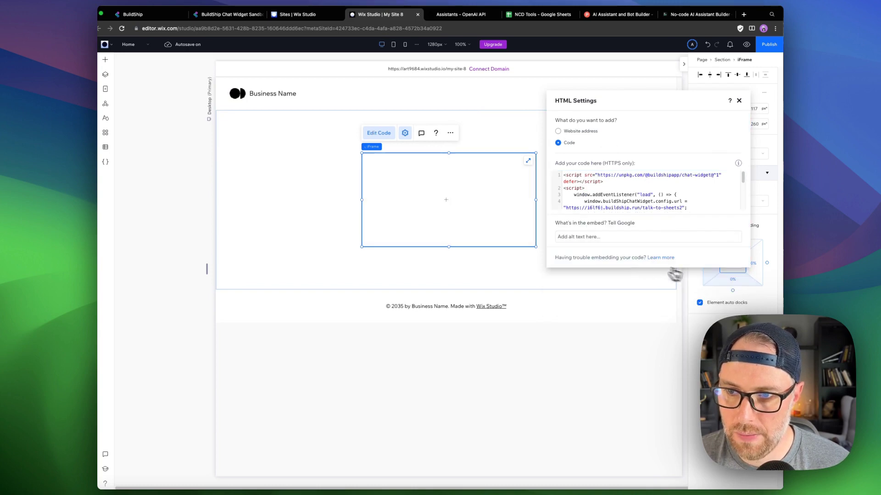
pyautogui.click(739, 101)
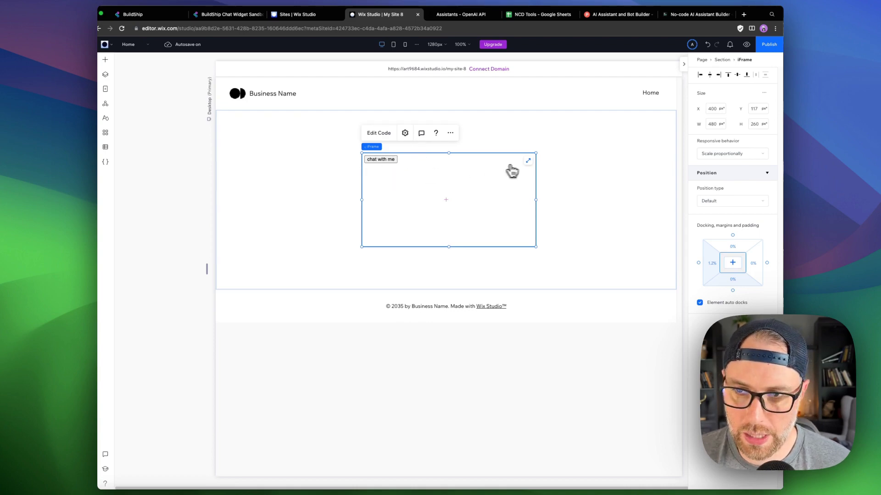
# - Stretch the iFrame to fill its section and extend the section to about 824 px tall
pyautogui.click(528, 161)
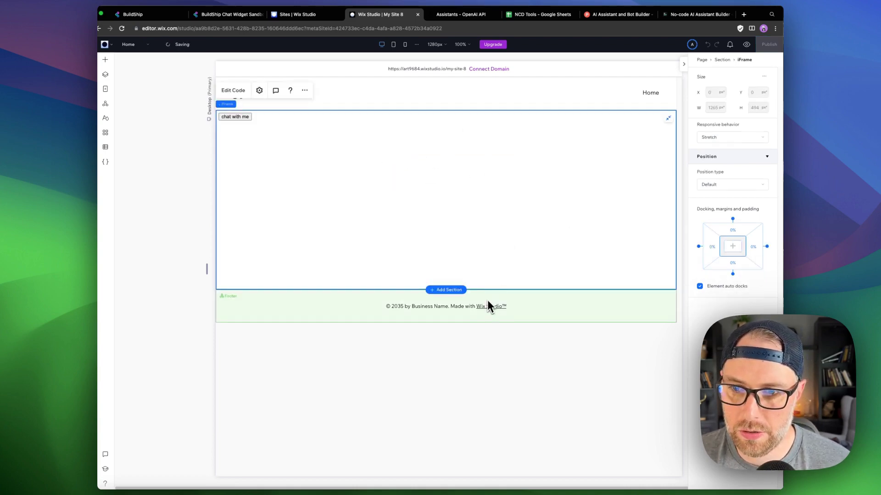
pyautogui.moveTo(505, 289); pyautogui.dragTo(504, 416)
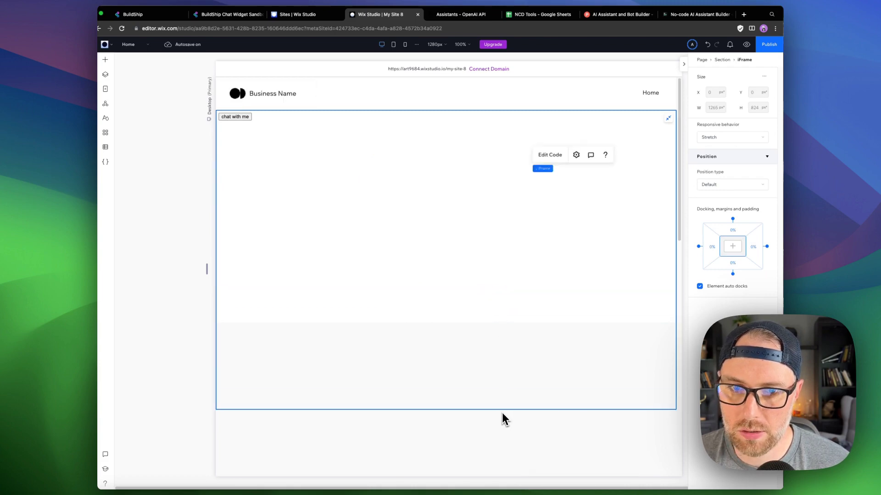
# - Preview the site and open the embedded "chat with me" widget
pyautogui.click(745, 46)
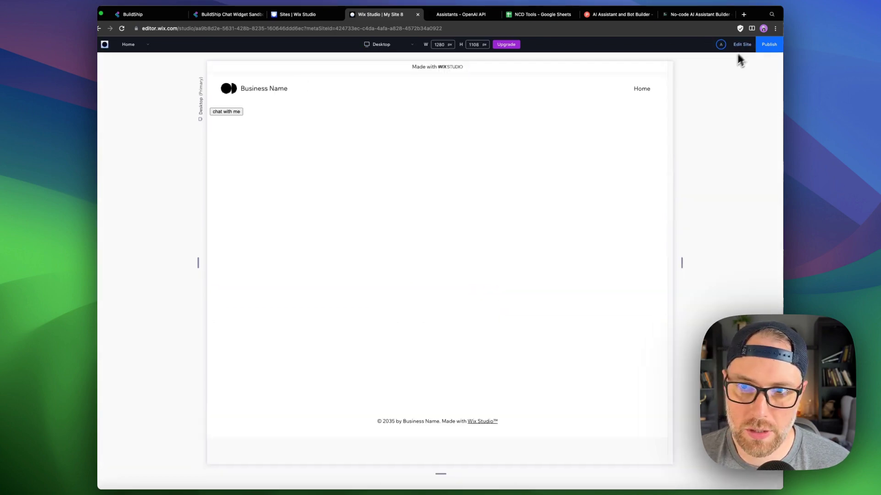
pyautogui.click(237, 114)
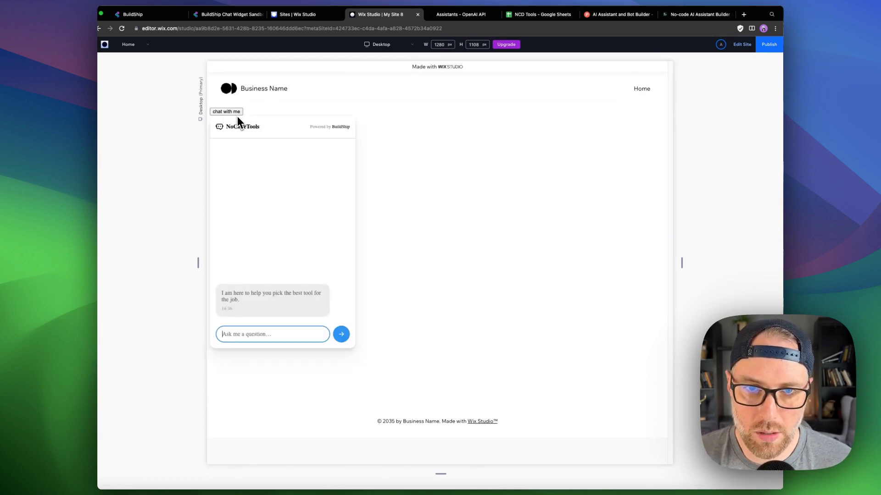